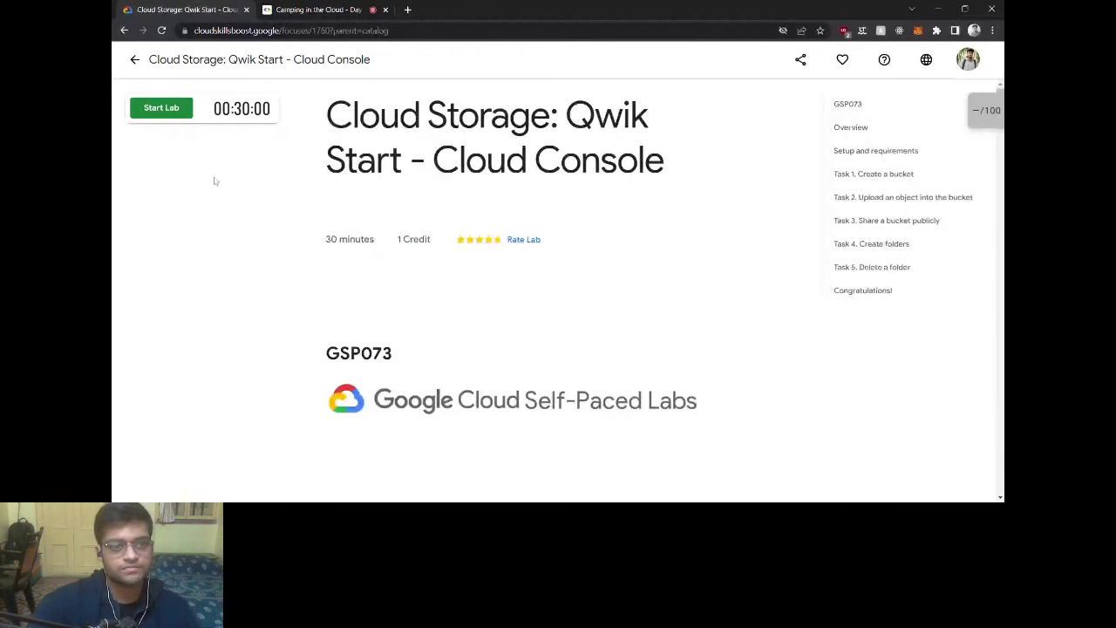
Step: Start the lab and sign in to the Cloud console with the temporary student password
{"action": "left_click", "coordinate": [178, 111]}
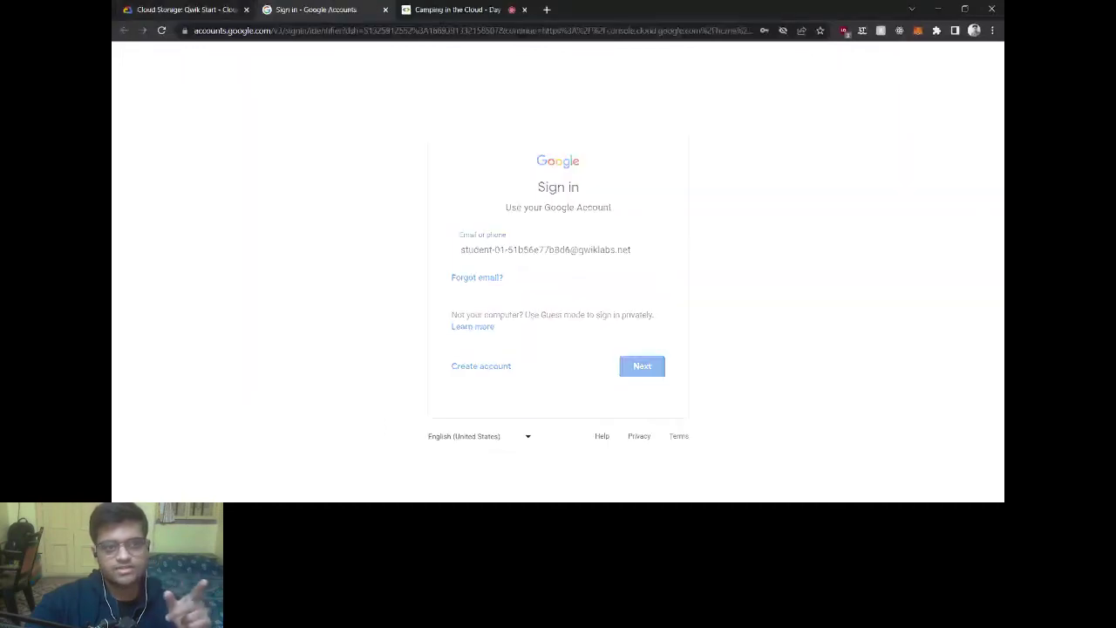
{"action": "left_click", "coordinate": [211, 9]}
{"action": "left_click", "coordinate": [260, 277]}
{"action": "left_click", "coordinate": [307, 9]}
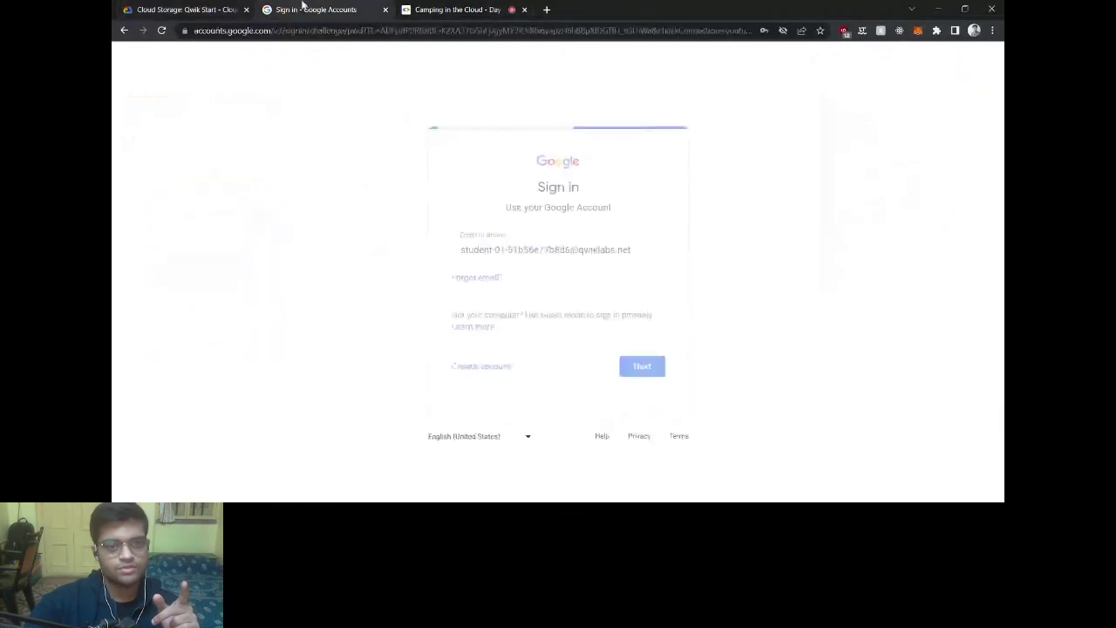
{"action": "key", "text": "ctrl+v"}
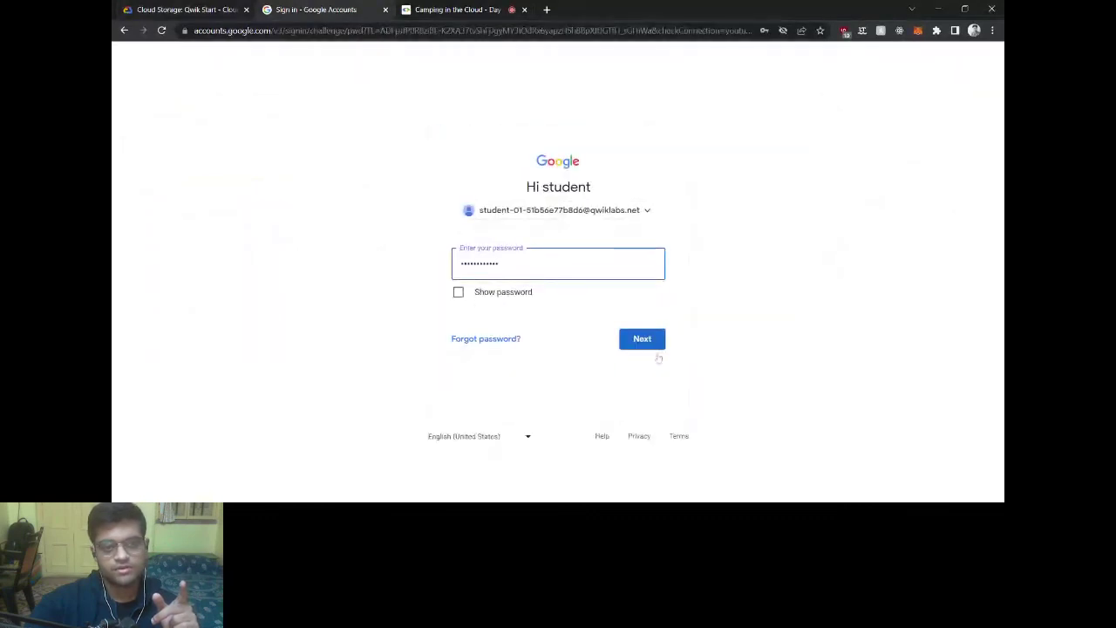
{"action": "left_click", "coordinate": [656, 343]}
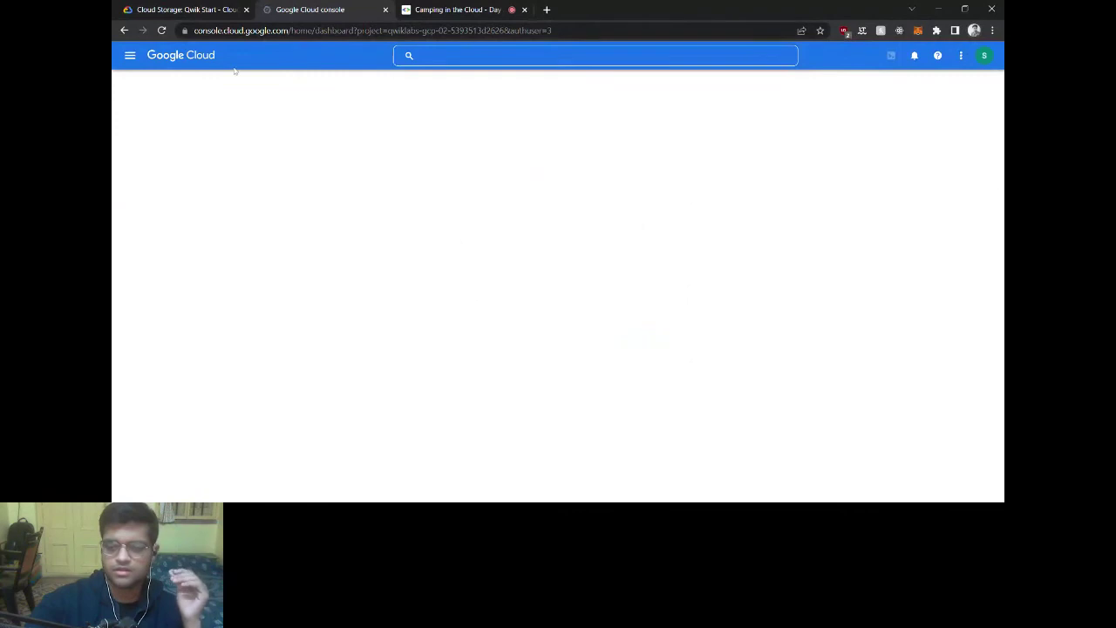
{"action": "left_click", "coordinate": [140, 8]}
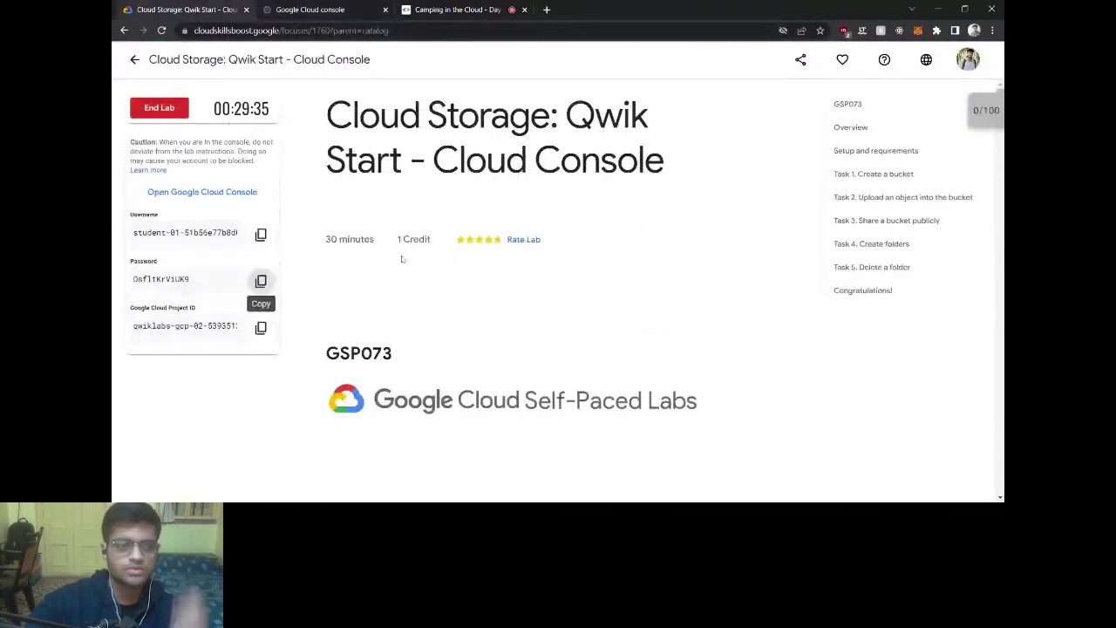
Step: Read the setup instructions down to Task 1, check the meeting, then return to the qwiklabs Dashboard
{"action": "scroll", "coordinate": [408, 287], "scroll_direction": "down", "scroll_amount": 2}
{"action": "scroll", "coordinate": [408, 287], "scroll_direction": "down", "scroll_amount": 3}
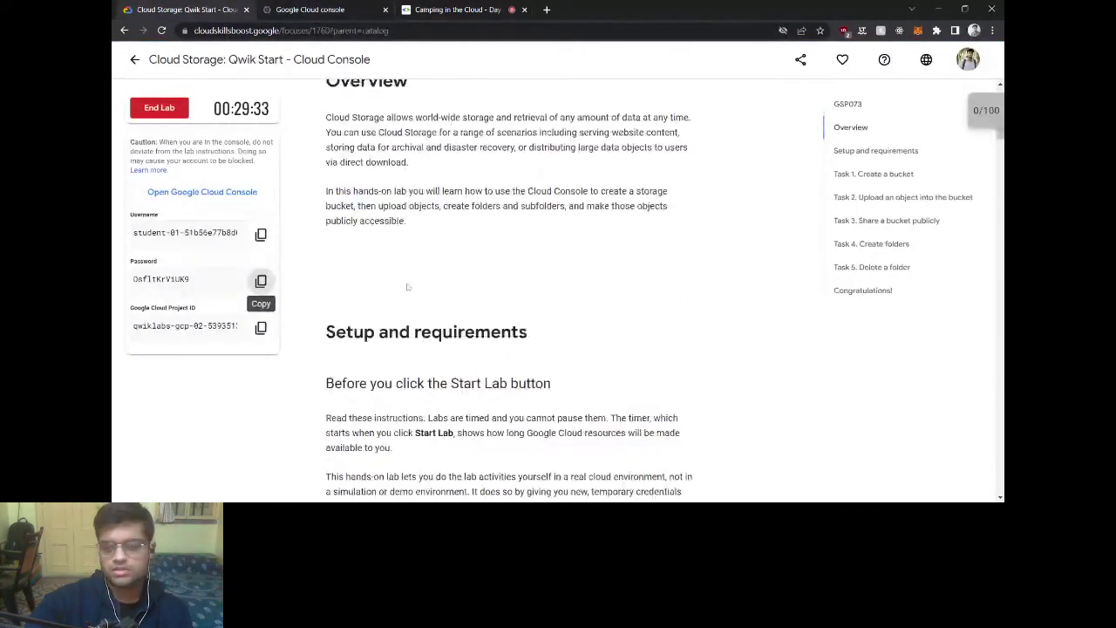
{"action": "scroll", "coordinate": [407, 287], "scroll_direction": "down", "scroll_amount": 5}
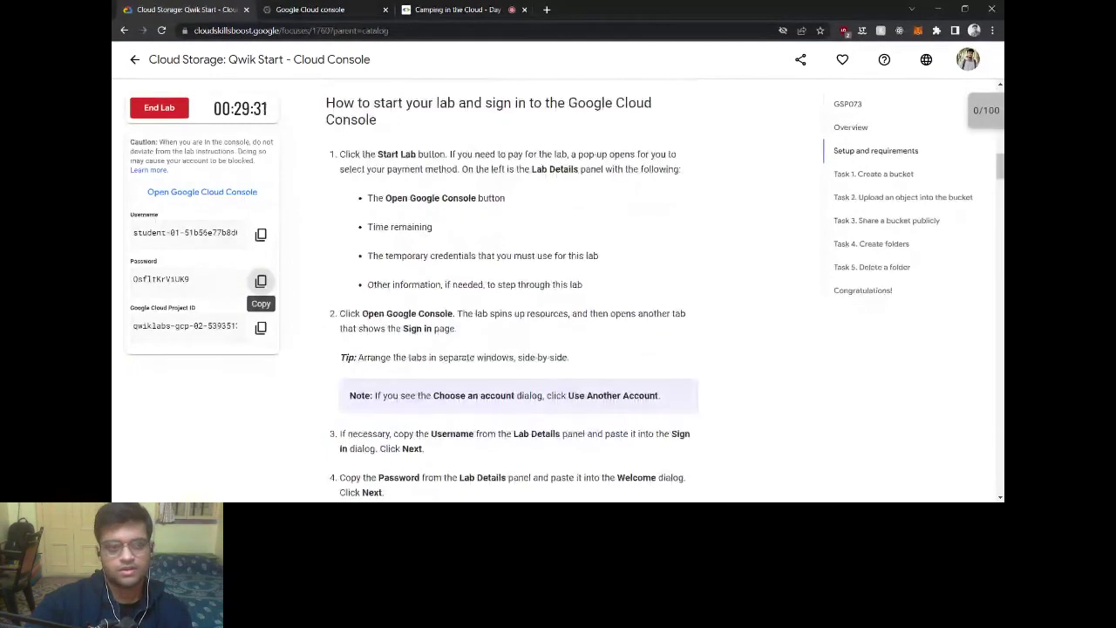
{"action": "scroll", "coordinate": [408, 287], "scroll_direction": "down", "scroll_amount": 8}
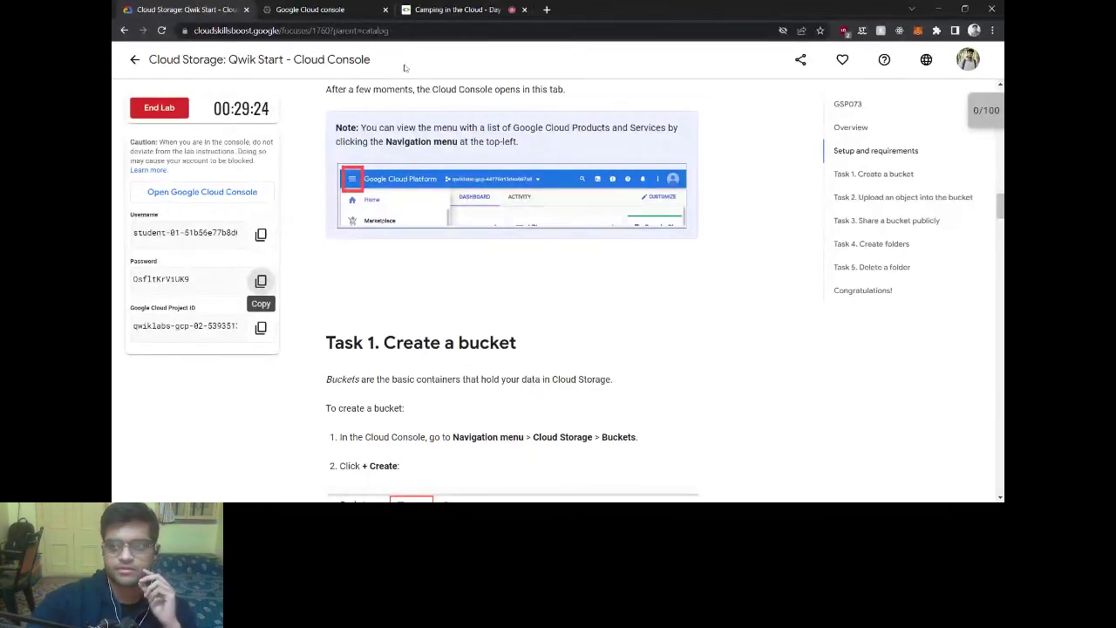
{"action": "left_click", "coordinate": [433, 9]}
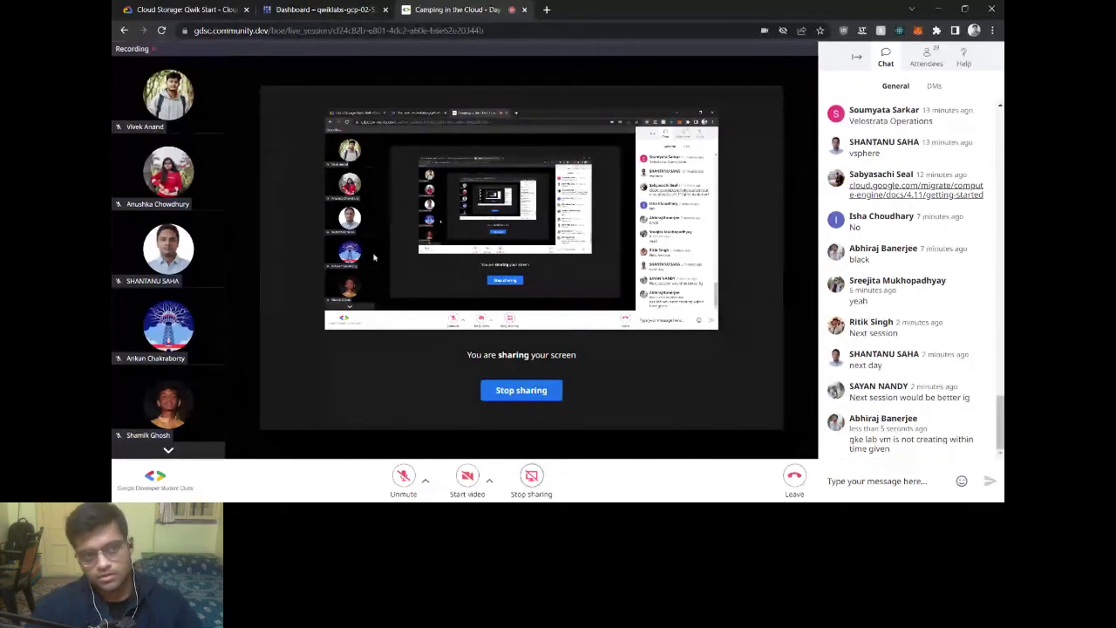
{"action": "left_click", "coordinate": [323, 10]}
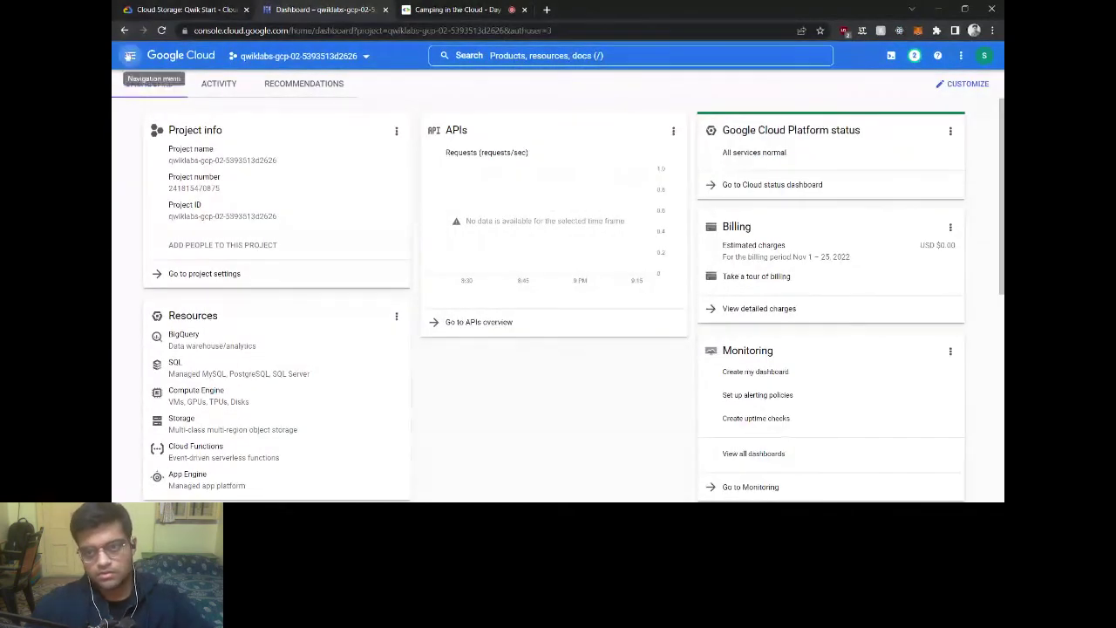
Step: Go to Cloud Storage > Buckets and open the CREATE bucket form
{"action": "left_click", "coordinate": [130, 56]}
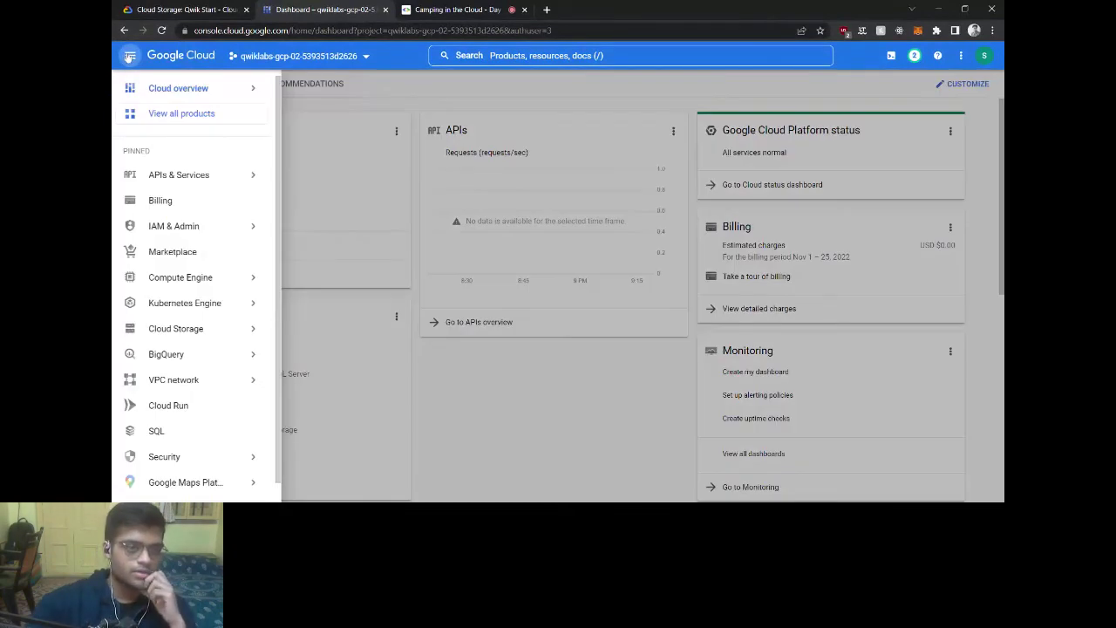
{"action": "scroll", "coordinate": [232, 229], "scroll_direction": "down", "scroll_amount": 1}
{"action": "mouse_move", "coordinate": [199, 321]}
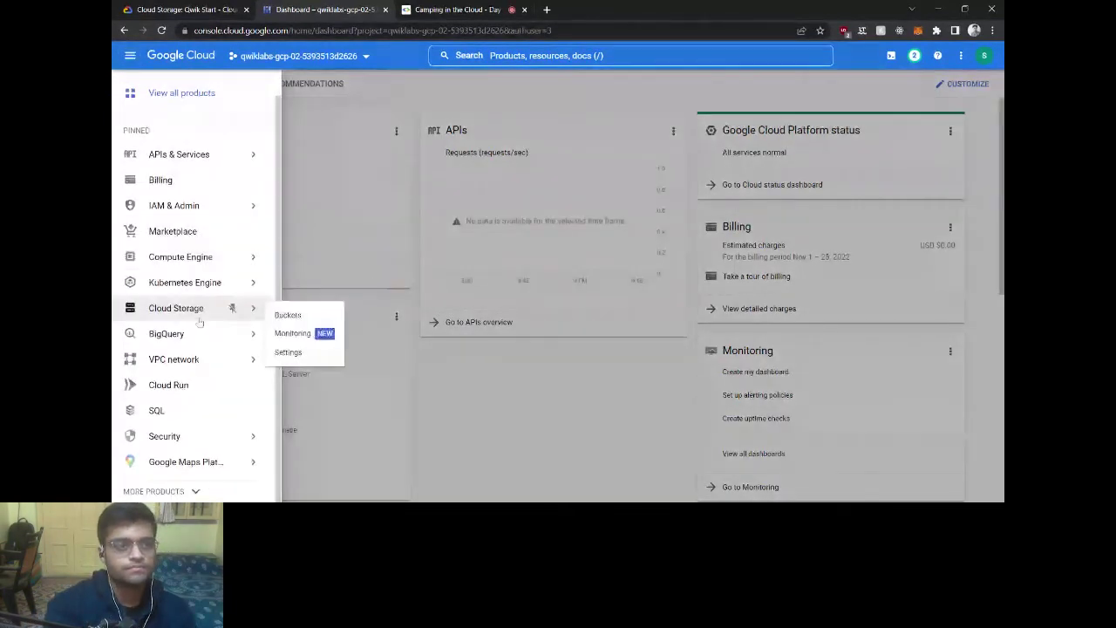
{"action": "left_click", "coordinate": [294, 316]}
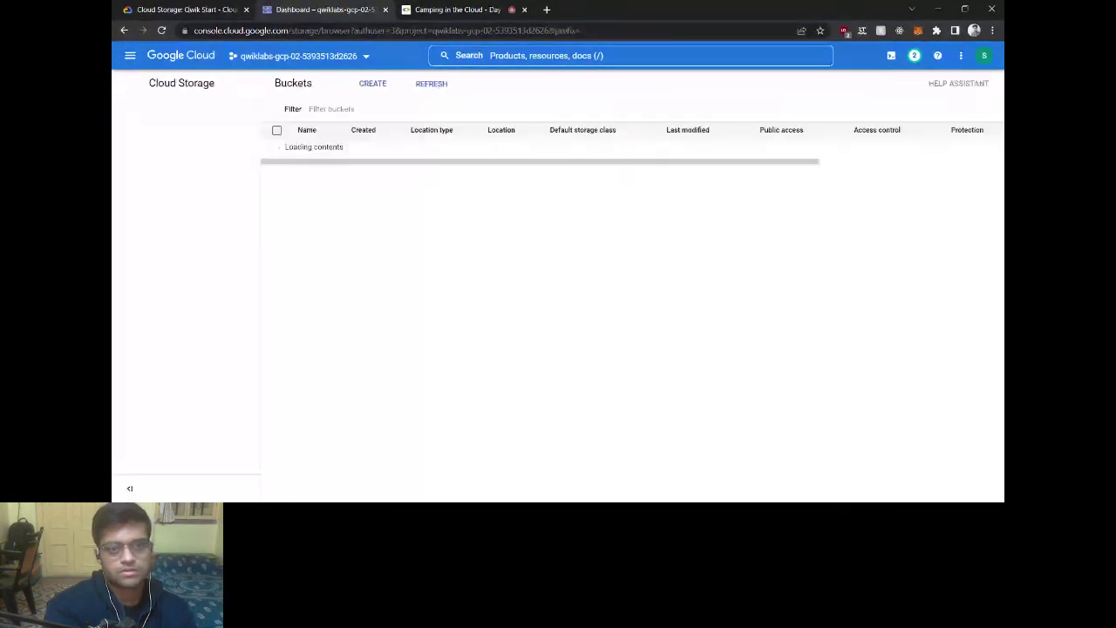
{"action": "left_click", "coordinate": [371, 83]}
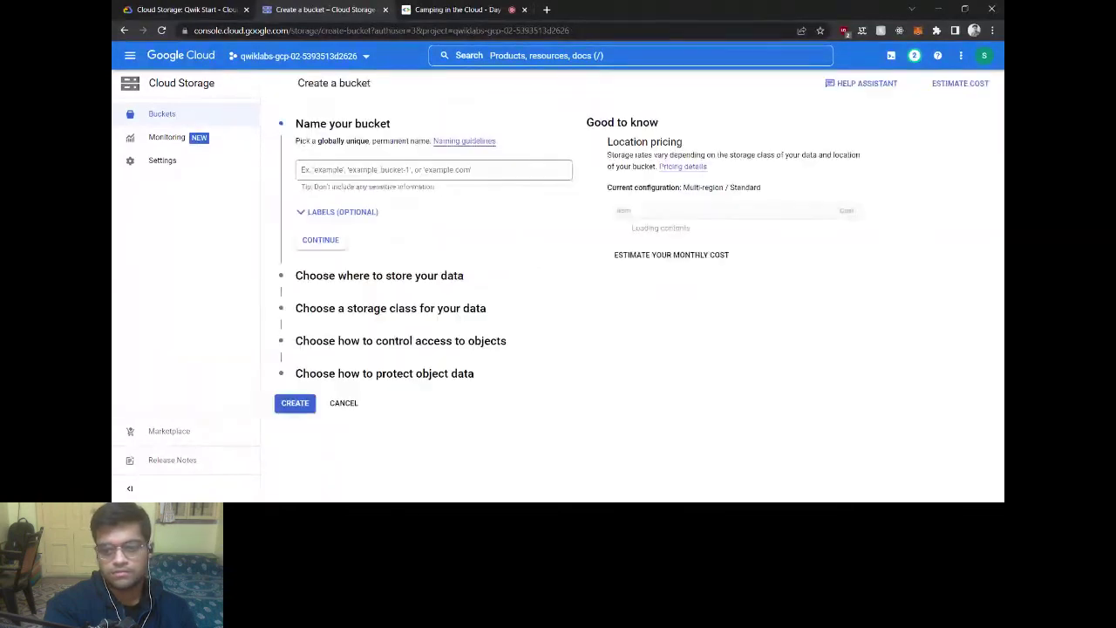
{"action": "left_click", "coordinate": [434, 169]}
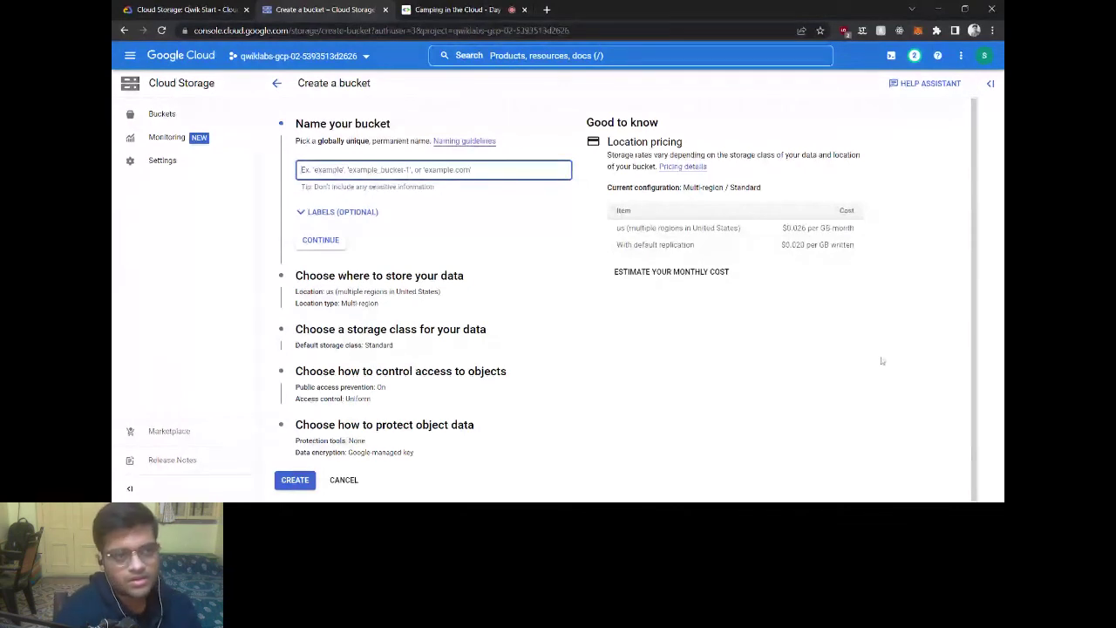
Step: Name the bucket test-gdsc-2 after finding the name 'test' already taken
{"action": "left_click", "coordinate": [536, 224]}
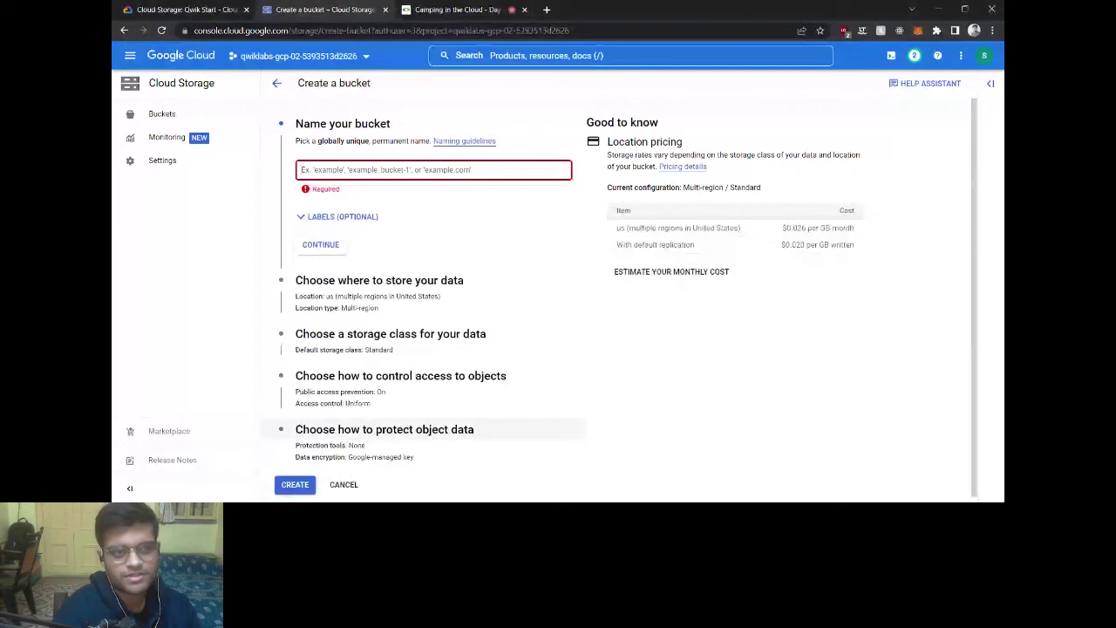
{"action": "left_click", "coordinate": [306, 170]}
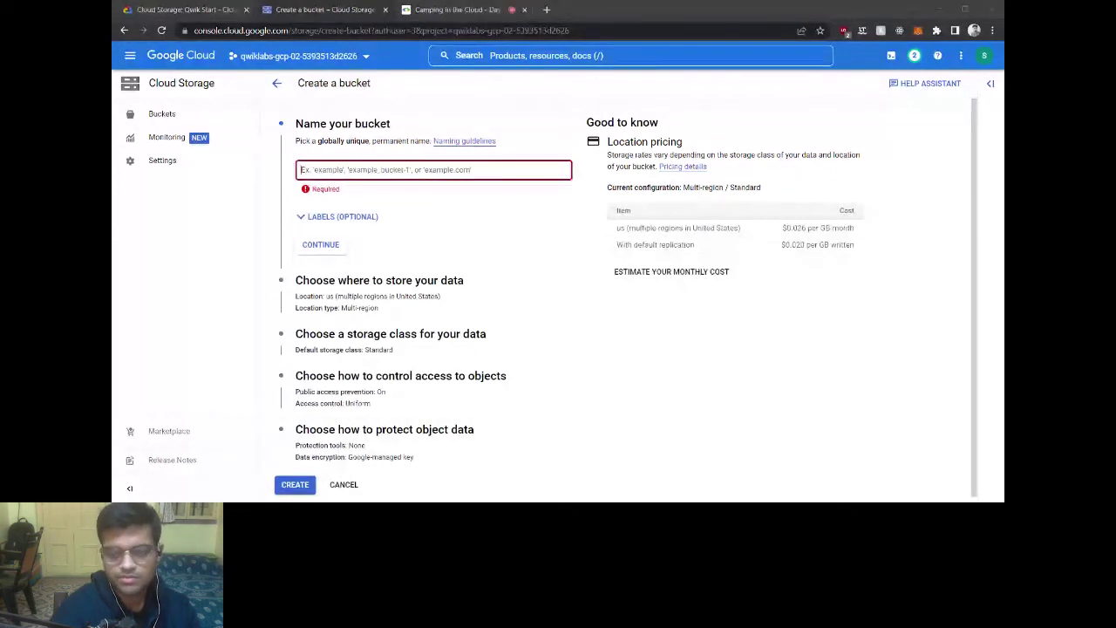
{"action": "type", "text": "test"}
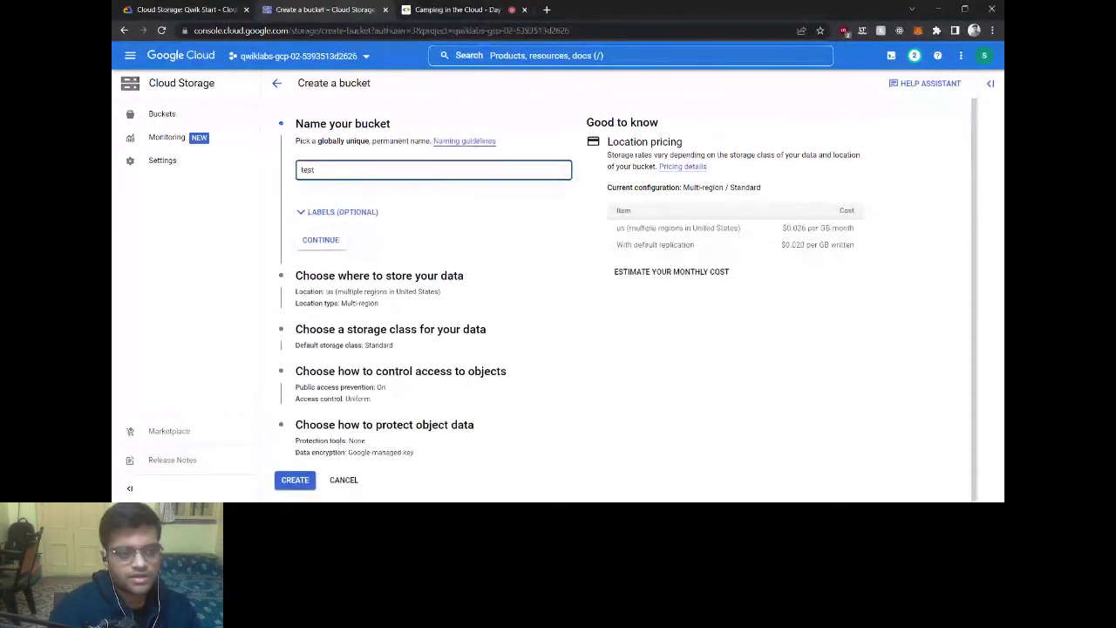
{"action": "left_click", "coordinate": [317, 247]}
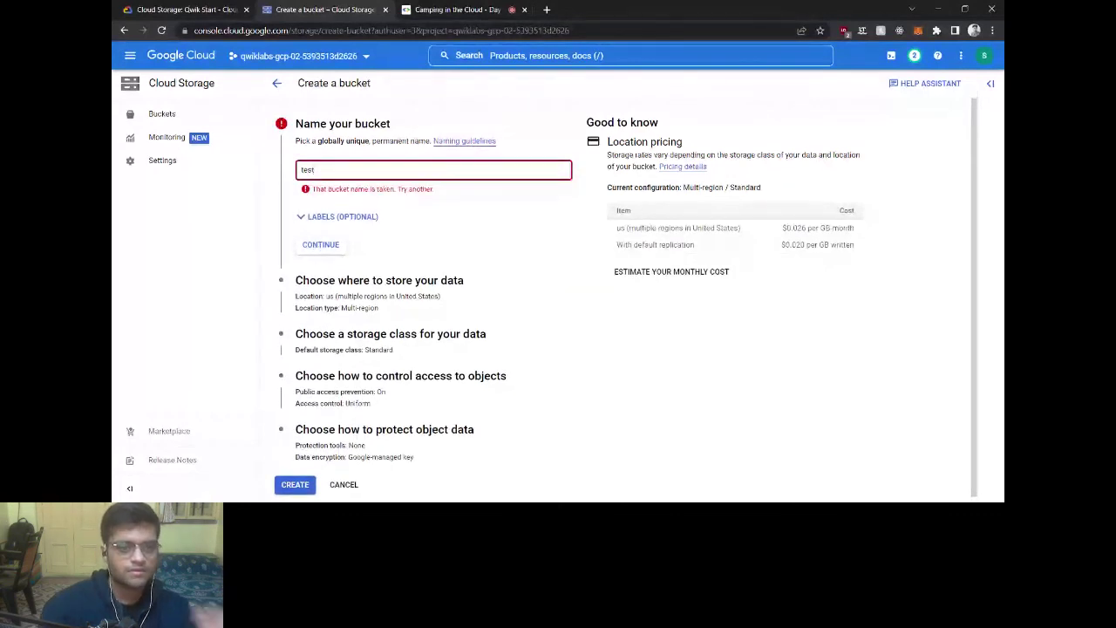
{"action": "left_click", "coordinate": [316, 169]}
{"action": "type", "text": "-gdsc"}
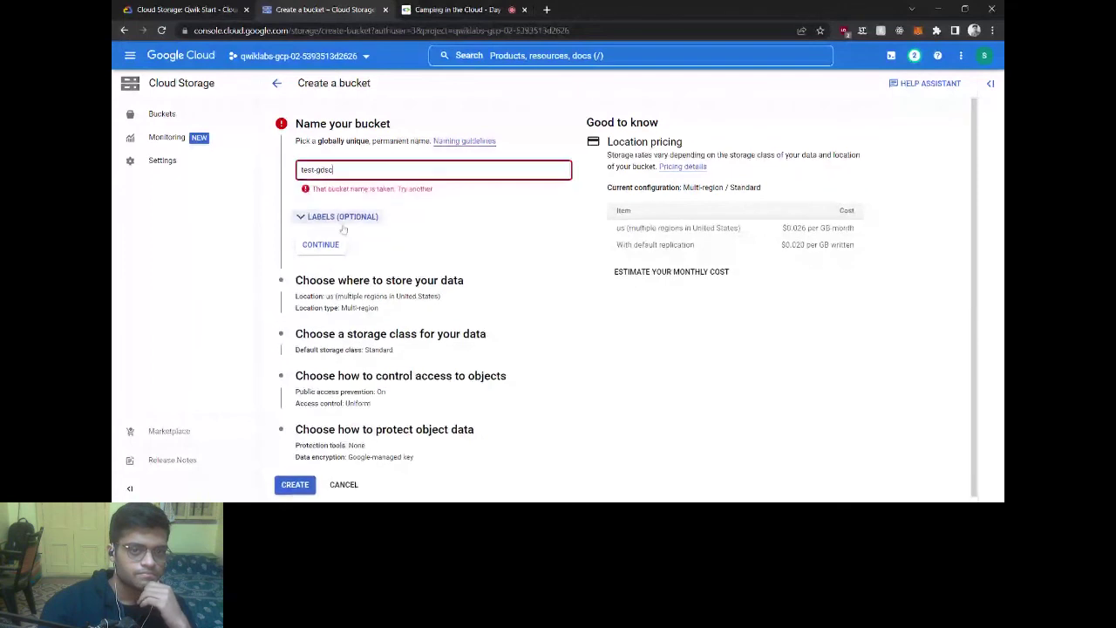
{"action": "type", "text": " 2"}
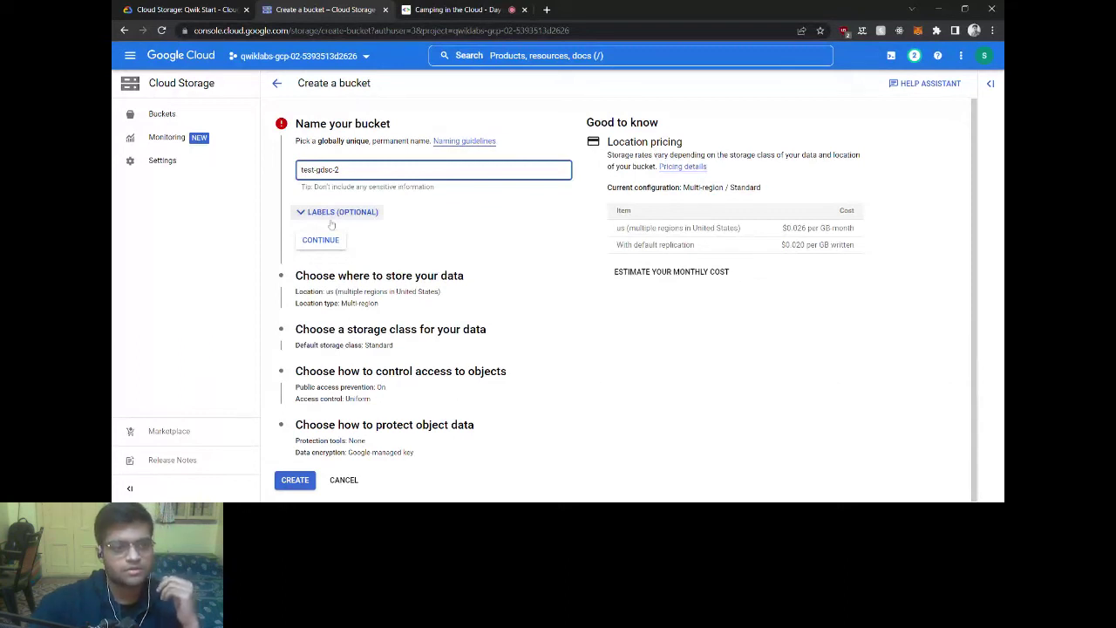
{"action": "left_click", "coordinate": [323, 240]}
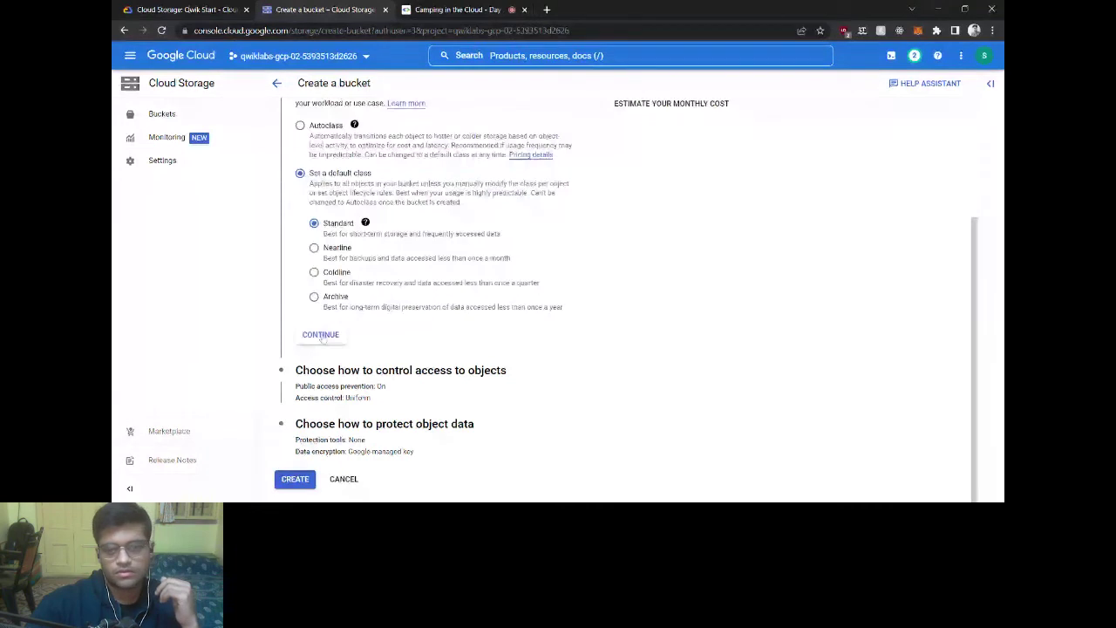
Step: Keep Standard storage and uniform access, then create it without enforcing public access prevention
{"action": "left_click", "coordinate": [321, 336]}
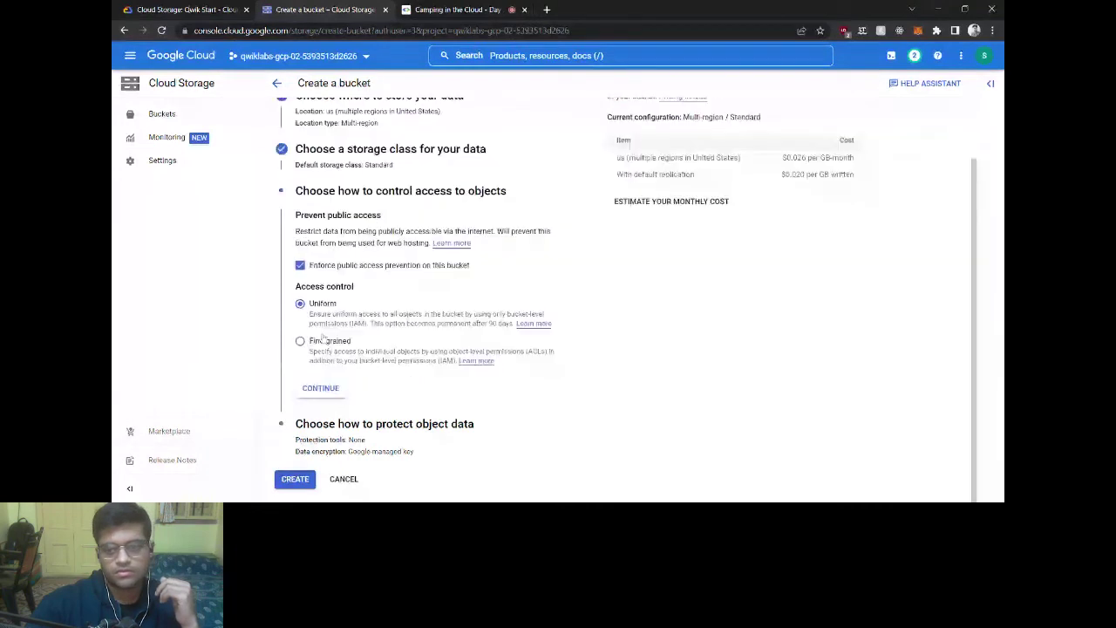
{"action": "left_click", "coordinate": [324, 389]}
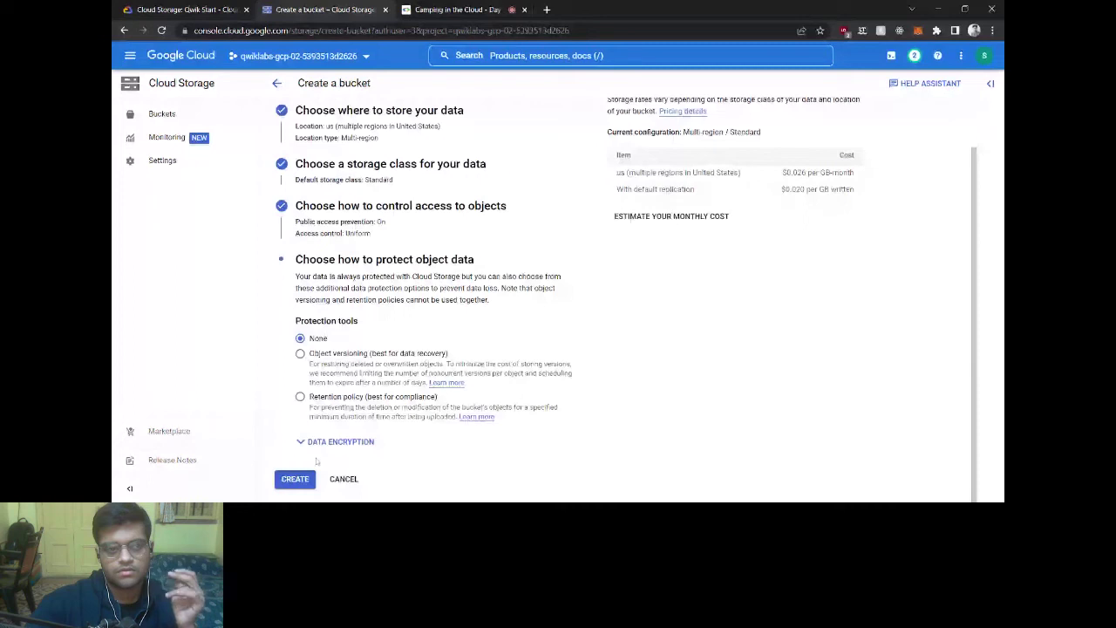
{"action": "left_click", "coordinate": [295, 479]}
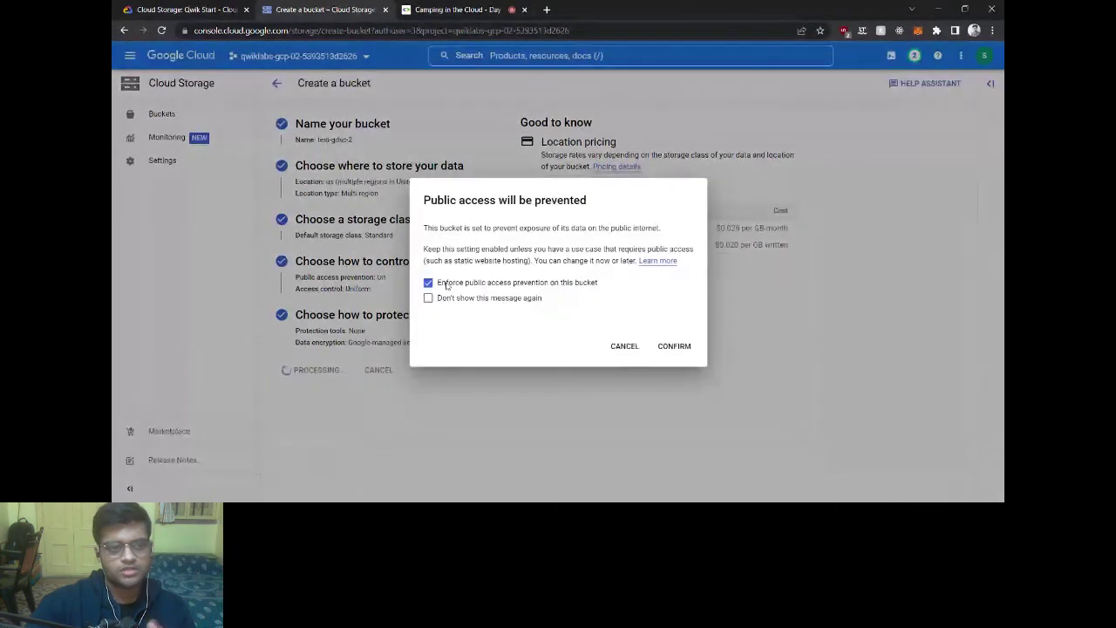
{"action": "left_click", "coordinate": [429, 283]}
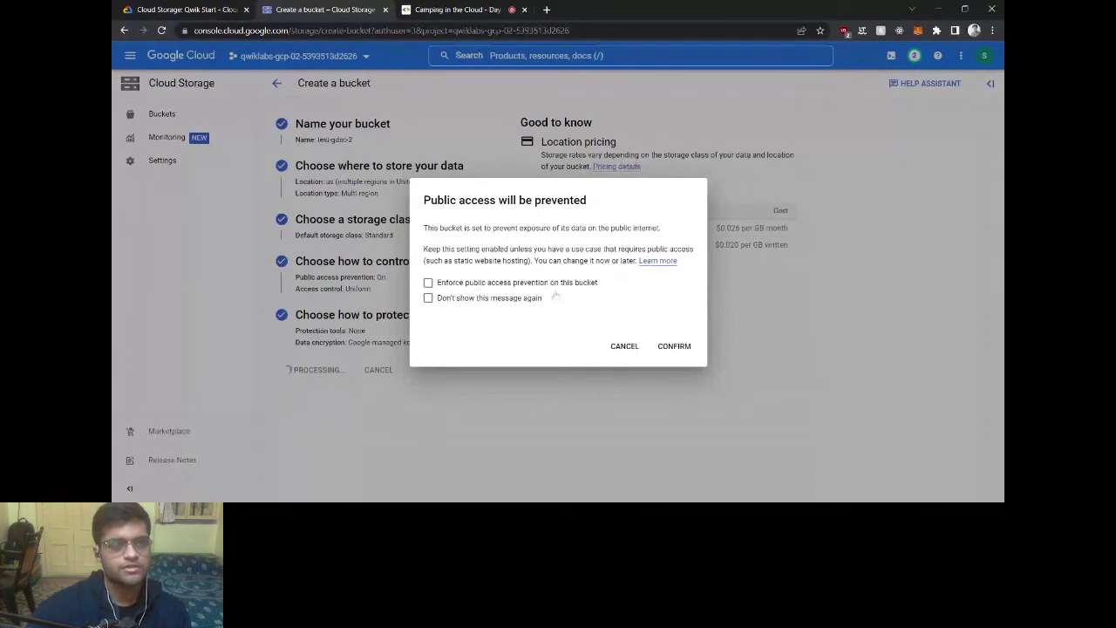
{"action": "left_click", "coordinate": [671, 347]}
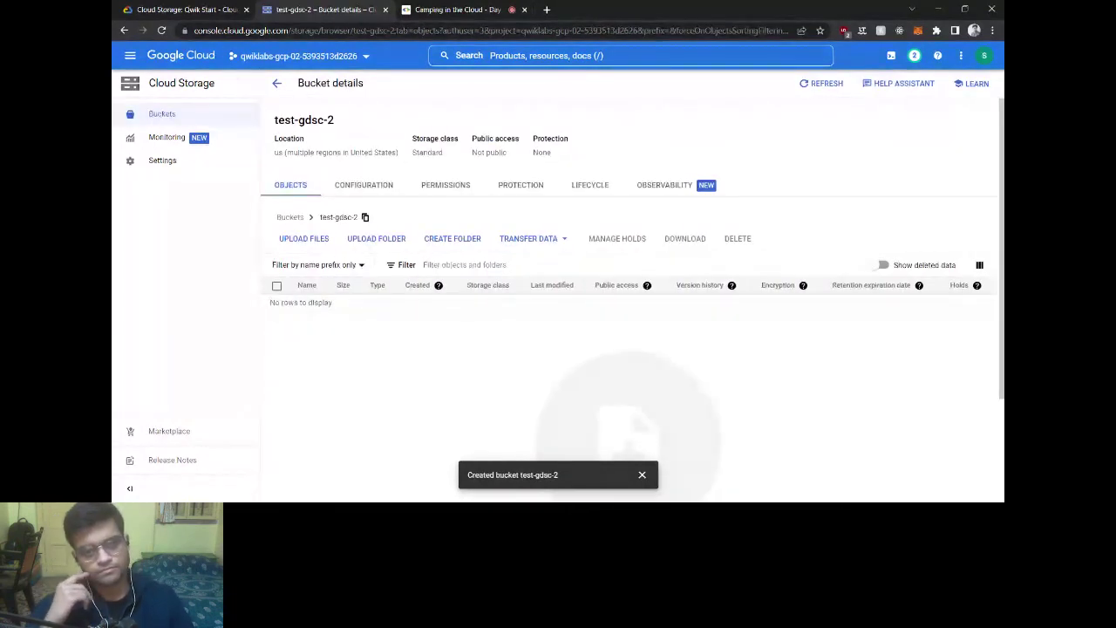
Step: Run the Task 1 progress check for the bucket creation
{"action": "left_click", "coordinate": [218, 8]}
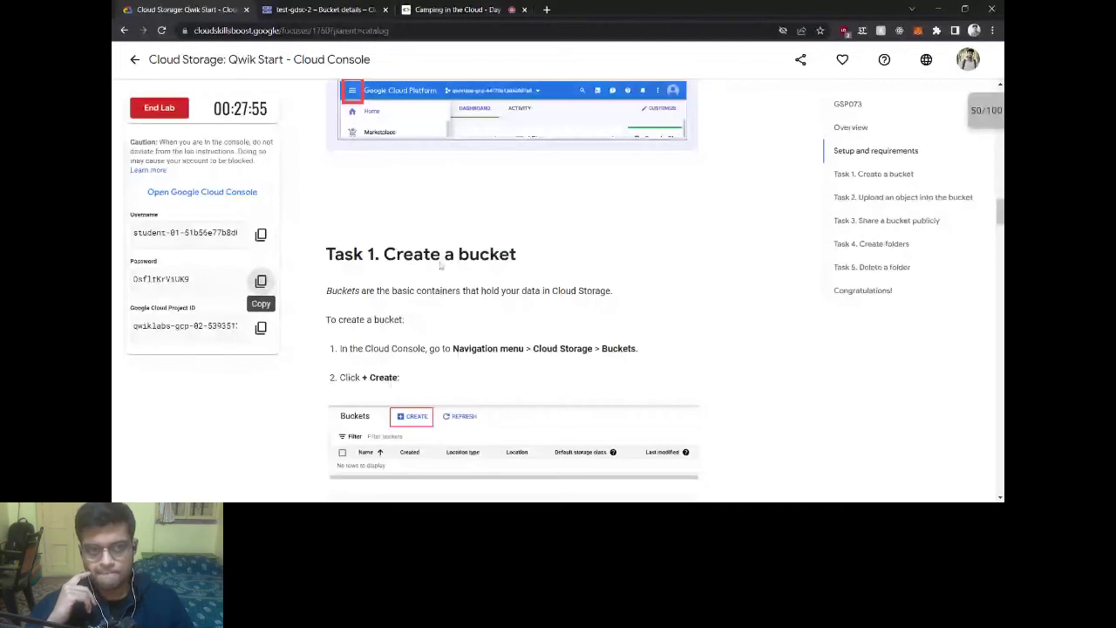
{"action": "scroll", "coordinate": [441, 266], "scroll_direction": "down", "scroll_amount": 10}
{"action": "left_click", "coordinate": [428, 305]}
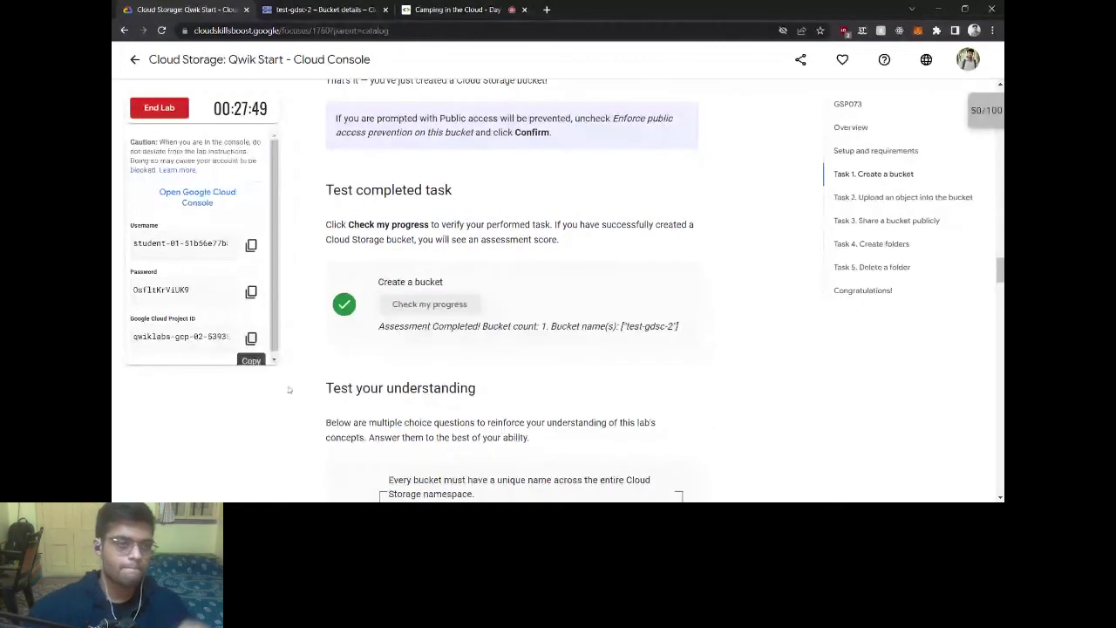
{"action": "left_click", "coordinate": [454, 9]}
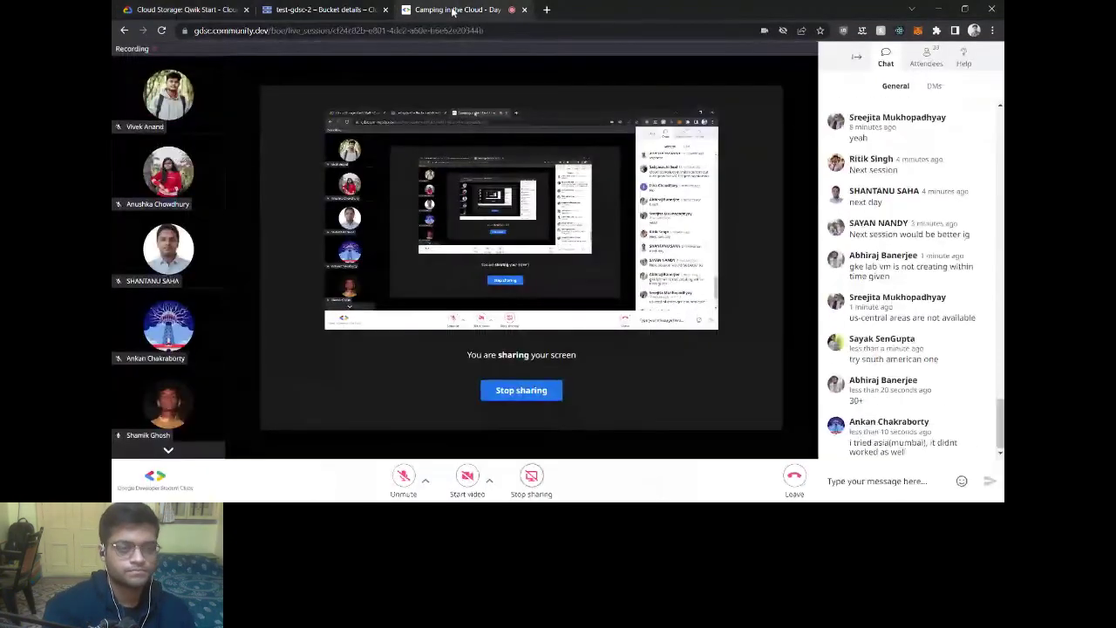
{"action": "left_click", "coordinate": [345, 7]}
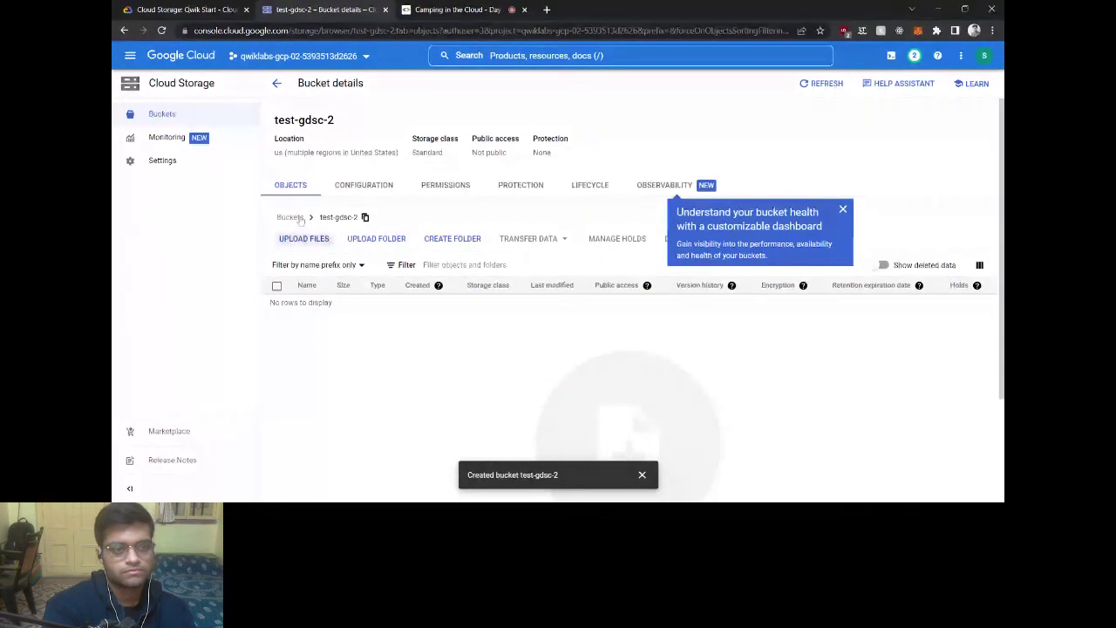
{"action": "key", "text": "ctrl+shift+Tab"}
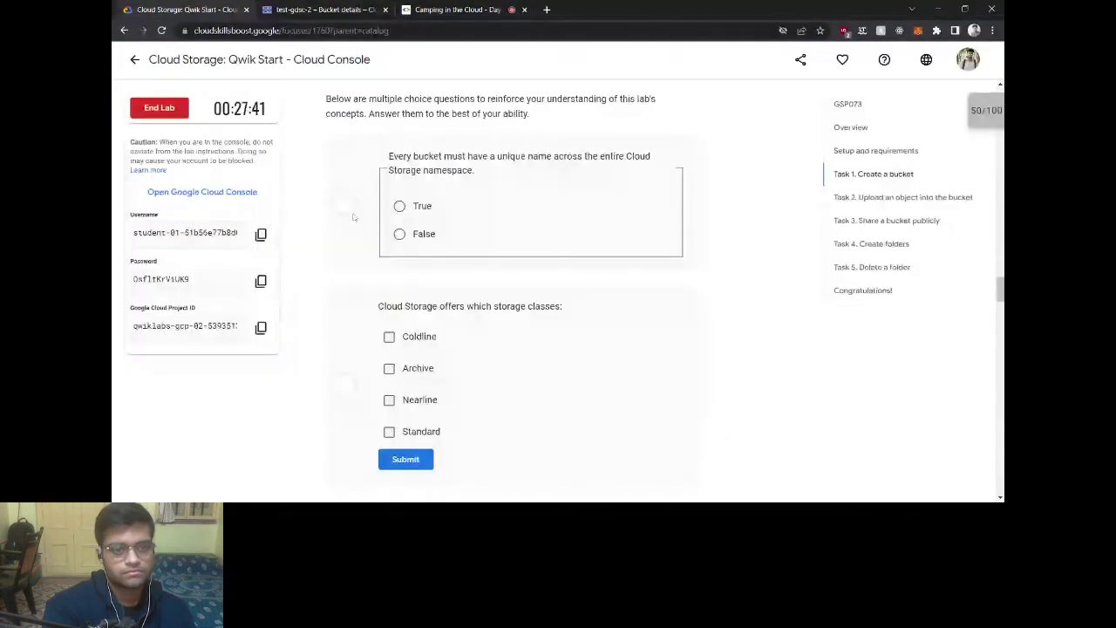
Step: Answer True to the unique-name question and tick Coldline, Archive, Nearline and Standard
{"action": "left_click", "coordinate": [399, 206]}
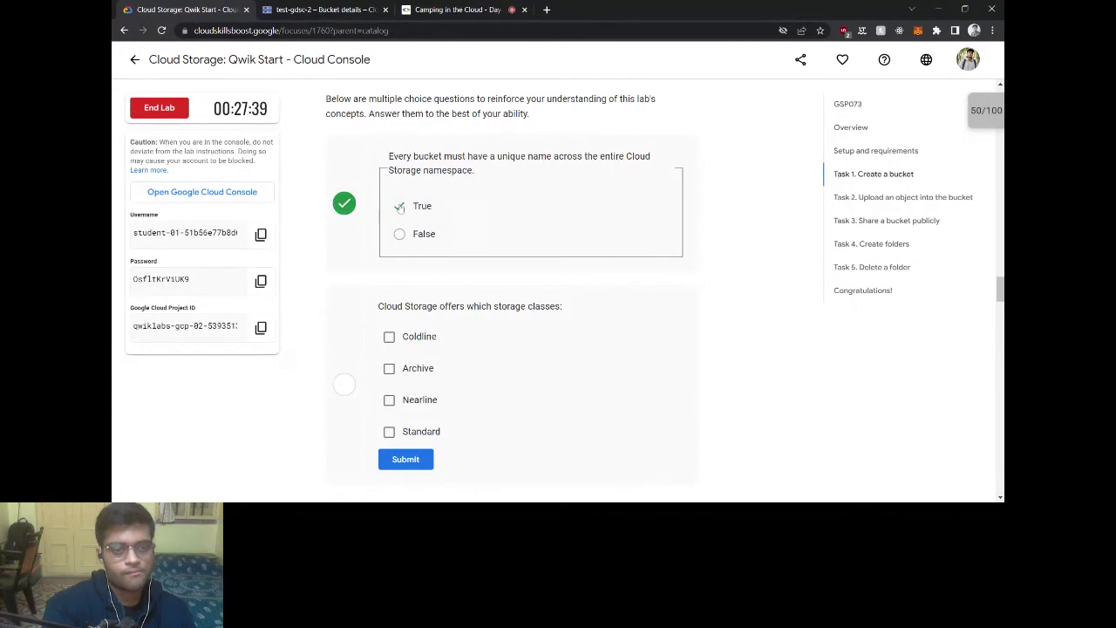
{"action": "scroll", "coordinate": [467, 287], "scroll_direction": "down", "scroll_amount": 3}
{"action": "left_click", "coordinate": [389, 199]}
{"action": "left_click", "coordinate": [389, 230]}
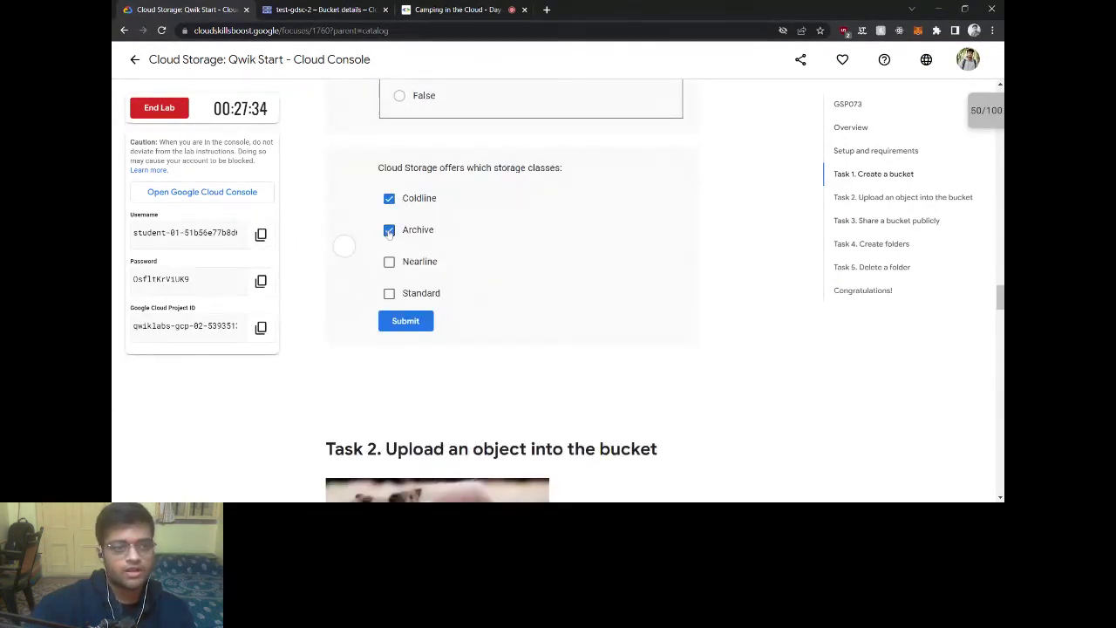
{"action": "left_click", "coordinate": [389, 264]}
{"action": "left_click", "coordinate": [389, 294]}
Step: Submit the storage class quiz answers
{"action": "left_click", "coordinate": [407, 321]}
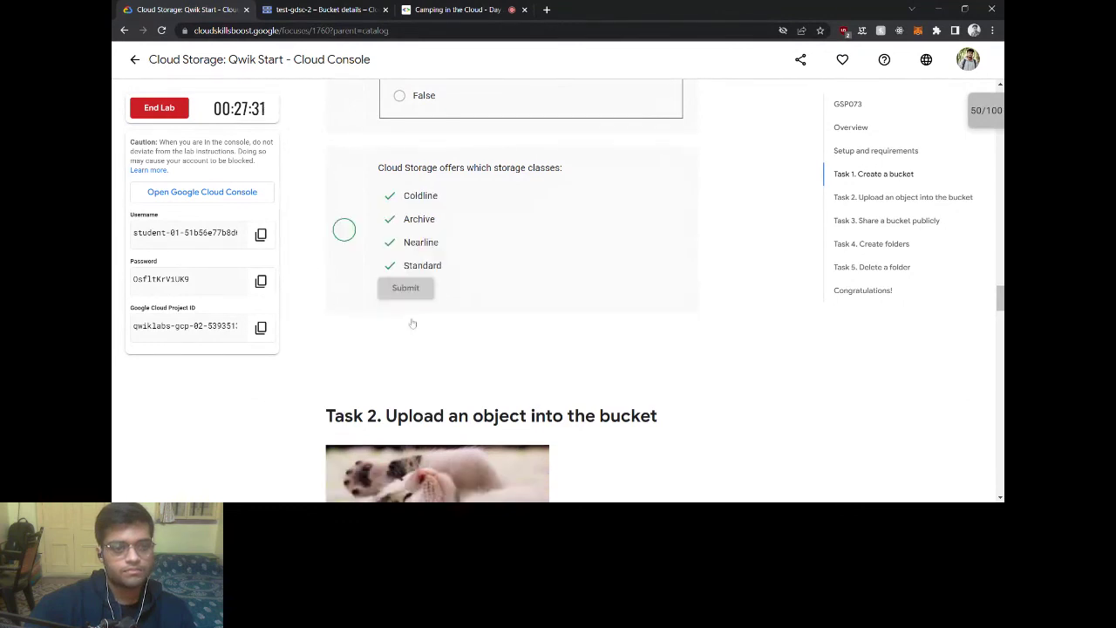
{"action": "scroll", "coordinate": [415, 318], "scroll_direction": "down", "scroll_amount": 2}
{"action": "scroll", "coordinate": [415, 318], "scroll_direction": "down", "scroll_amount": 2}
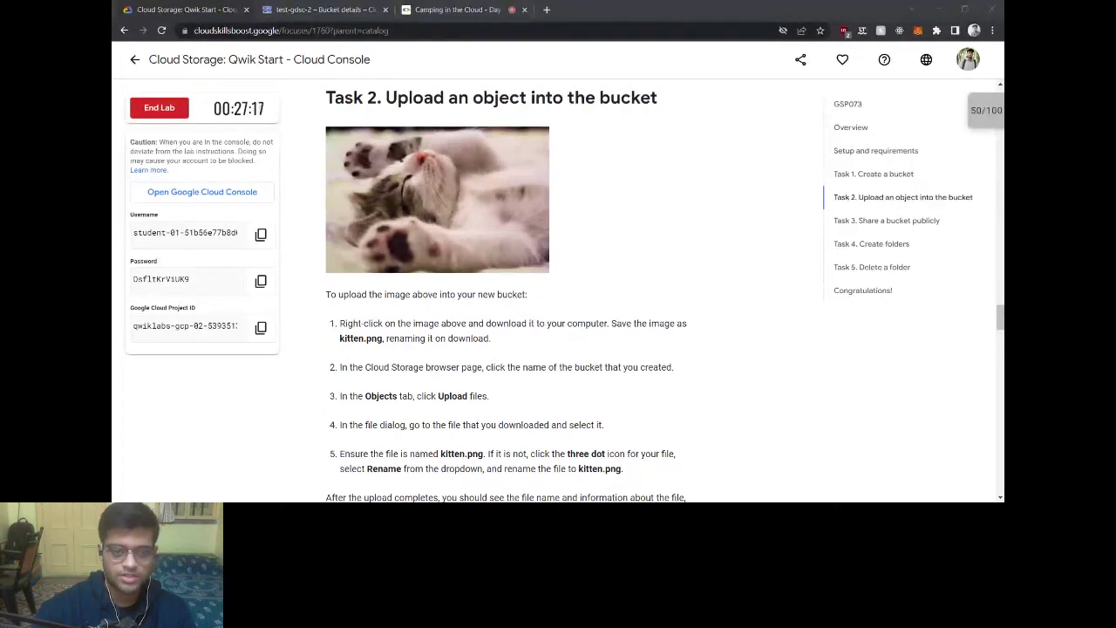
Step: Save the kitten image as kitten.png and return to the test-gdsc-2 bucket page
{"action": "key", "text": "Return"}
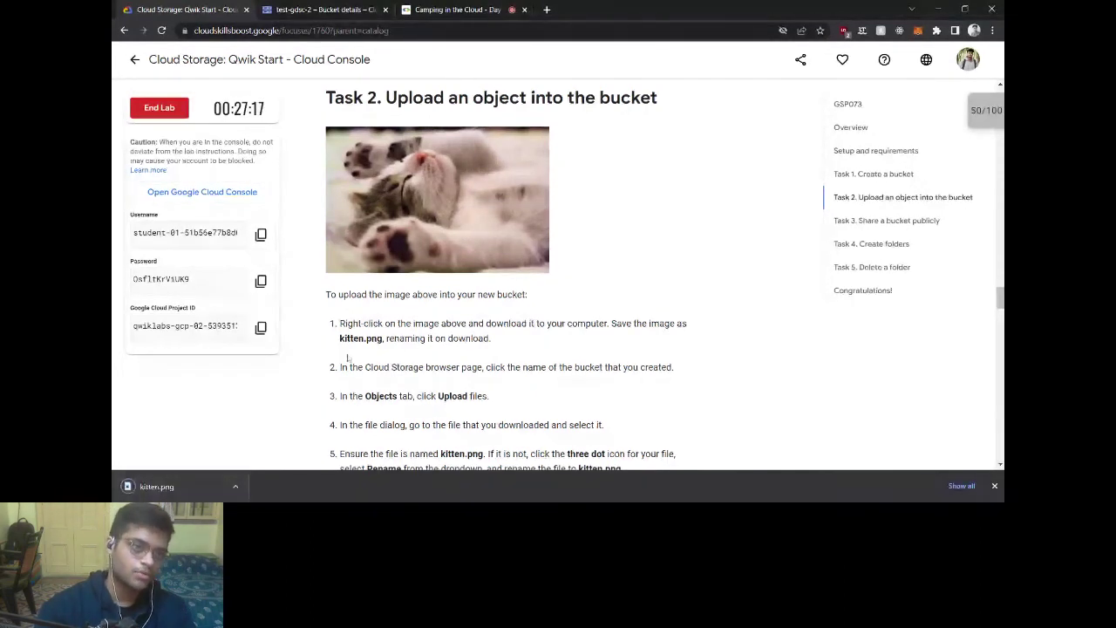
{"action": "scroll", "coordinate": [444, 302], "scroll_direction": "down", "scroll_amount": 1}
{"action": "scroll", "coordinate": [443, 303], "scroll_direction": "down", "scroll_amount": 1}
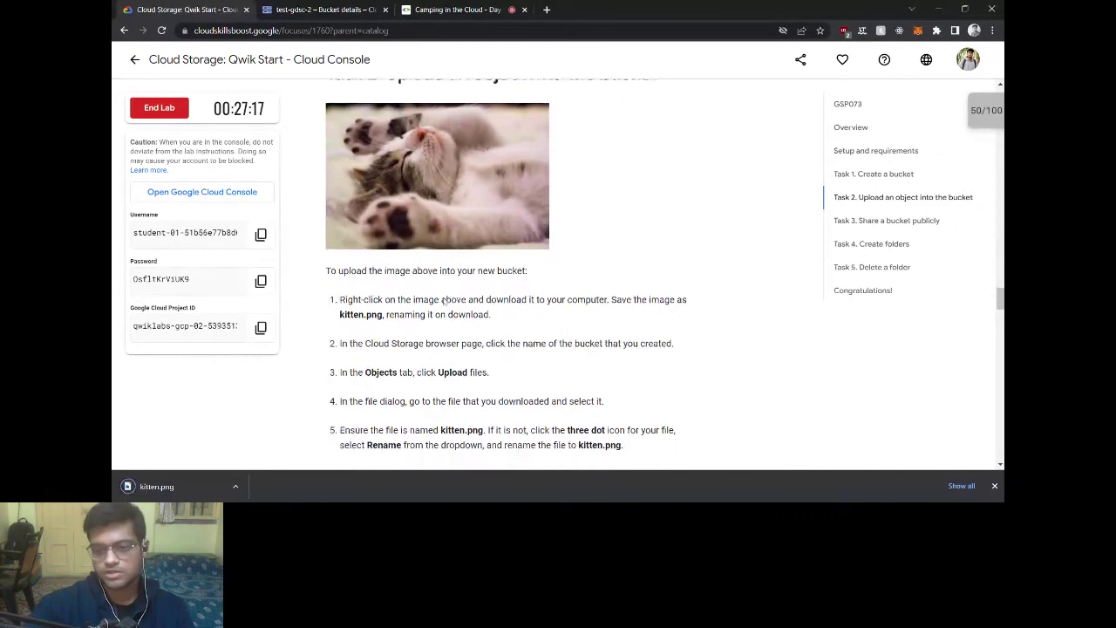
{"action": "scroll", "coordinate": [443, 303], "scroll_direction": "down", "scroll_amount": 1}
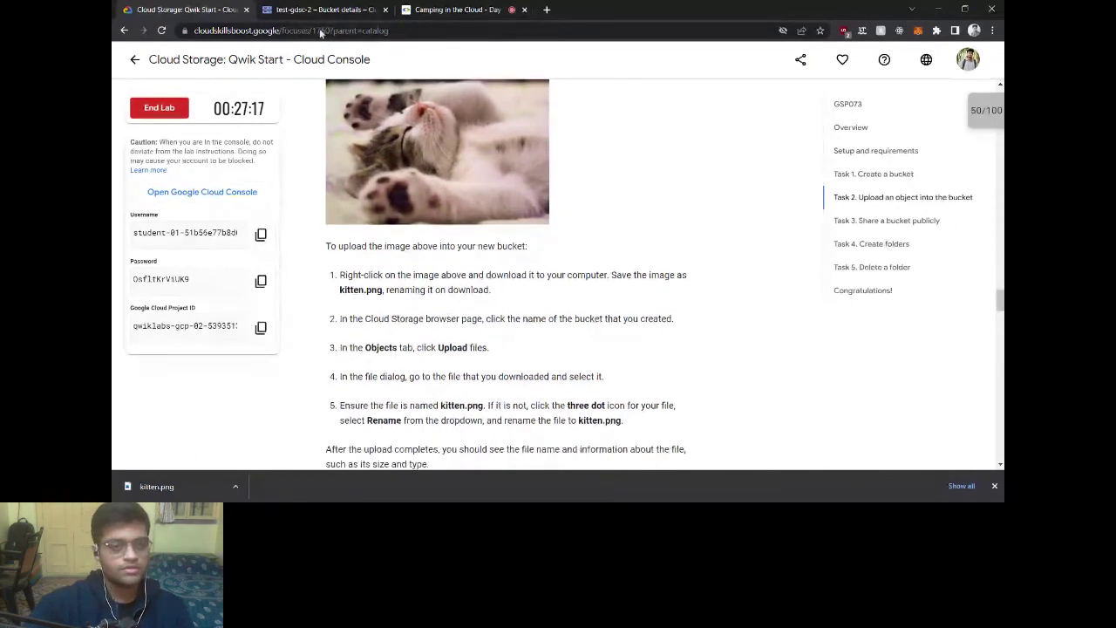
{"action": "left_click", "coordinate": [314, 10]}
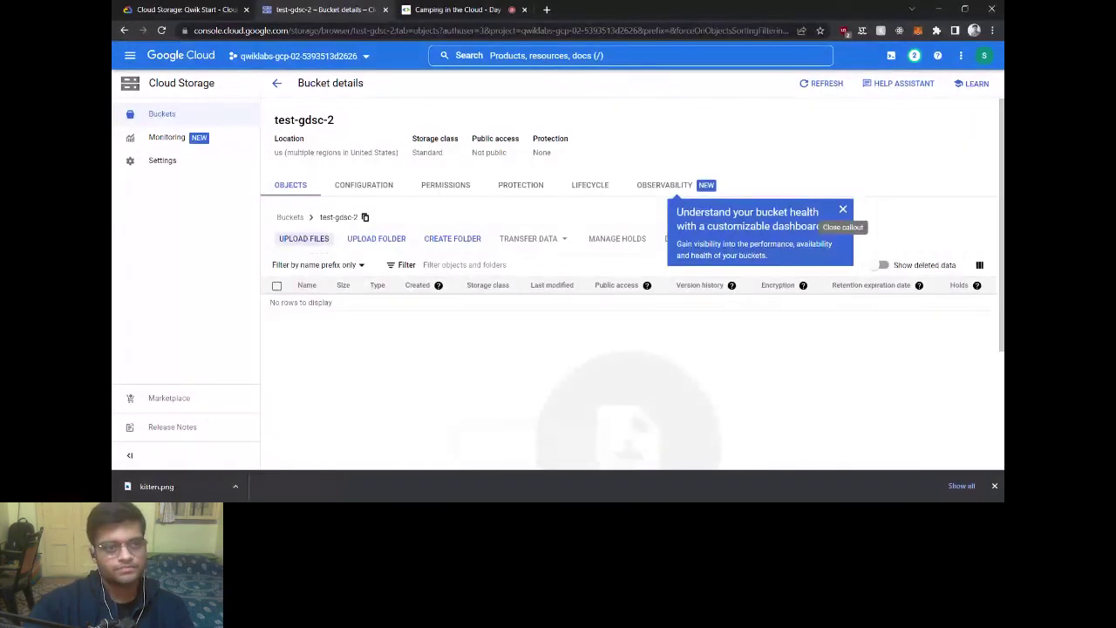
Step: Drag kitten.png into the test-gdsc-2 bucket, dismiss the health tip, and return to the instructions
{"action": "left_click_drag", "start_coordinate": [628, 417], "coordinate": [624, 410]}
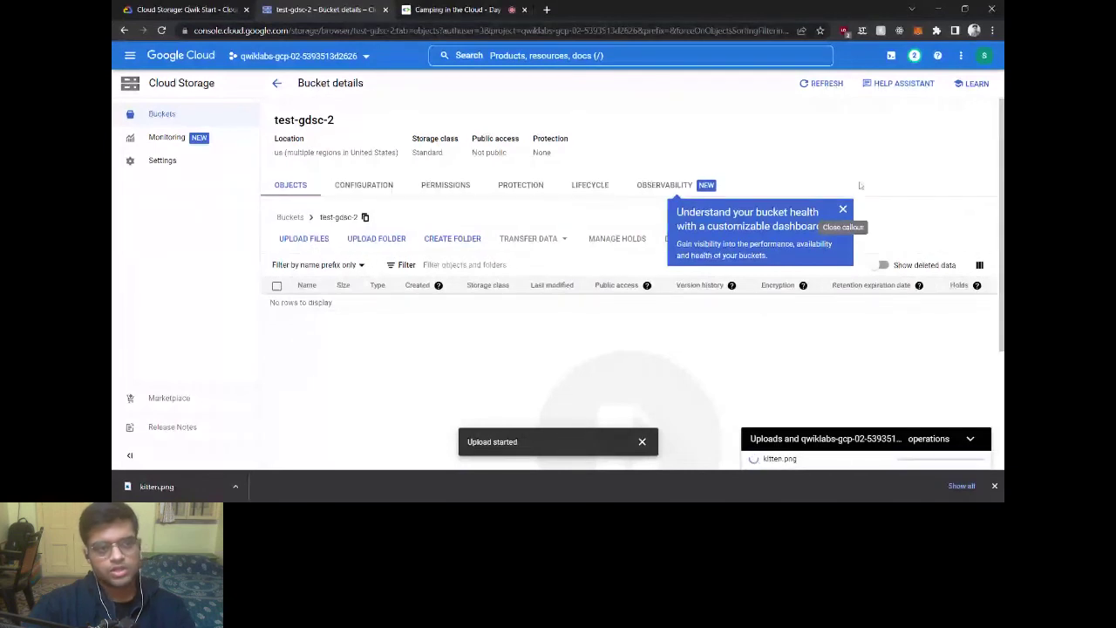
{"action": "left_click", "coordinate": [843, 209]}
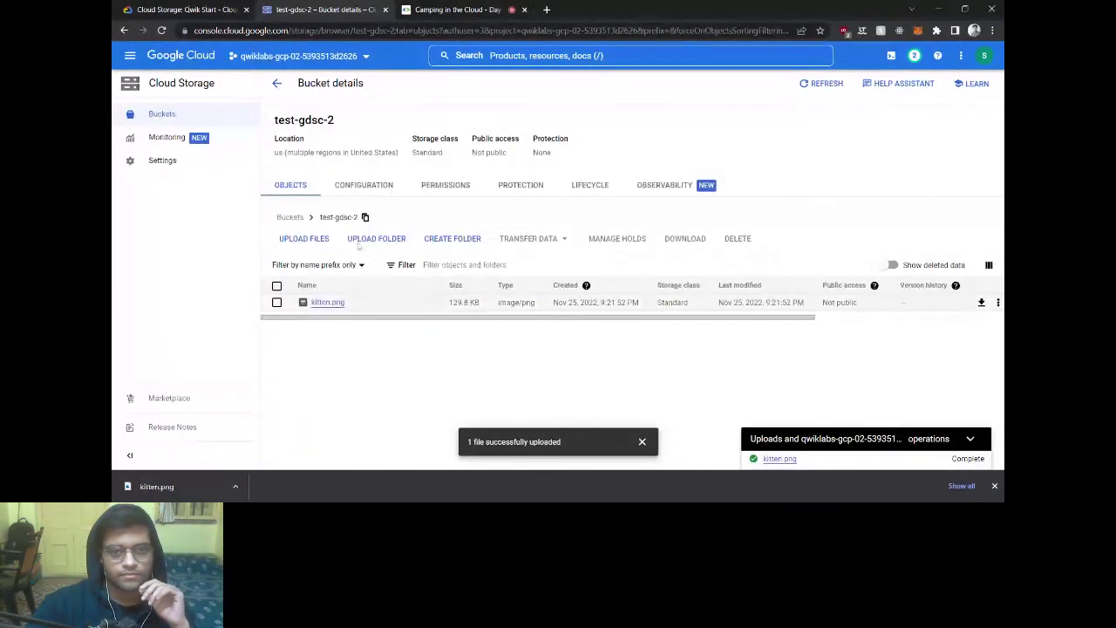
{"action": "left_click", "coordinate": [200, 7]}
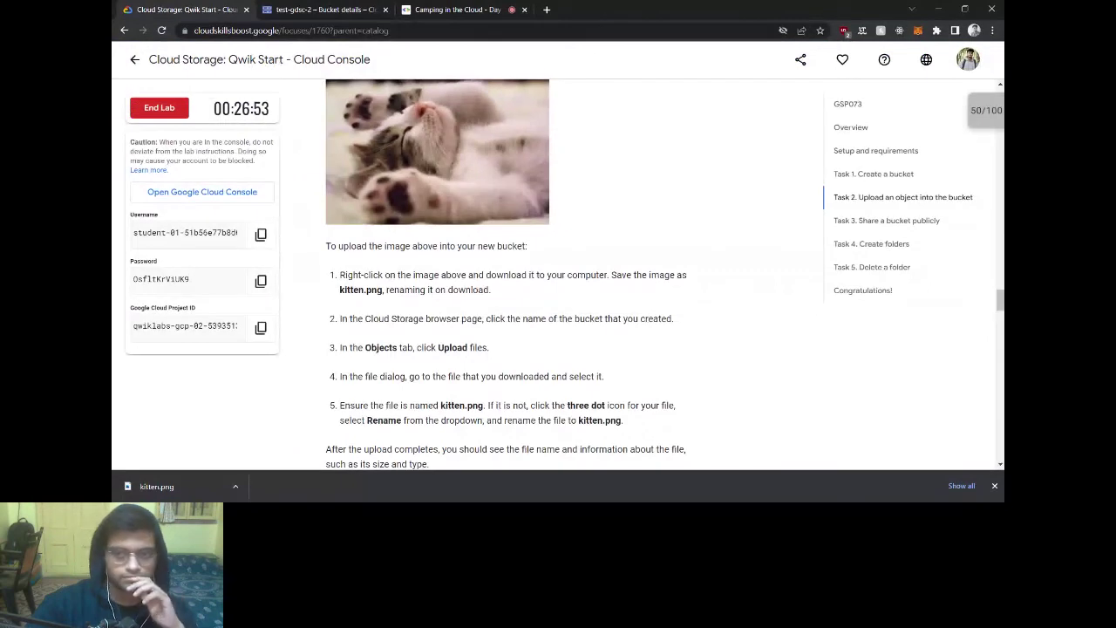
{"action": "scroll", "coordinate": [451, 280], "scroll_direction": "down", "scroll_amount": 5}
Step: Verify the kitten upload task, raising the score to 70/100, and read Task 3
{"action": "left_click", "coordinate": [415, 238]}
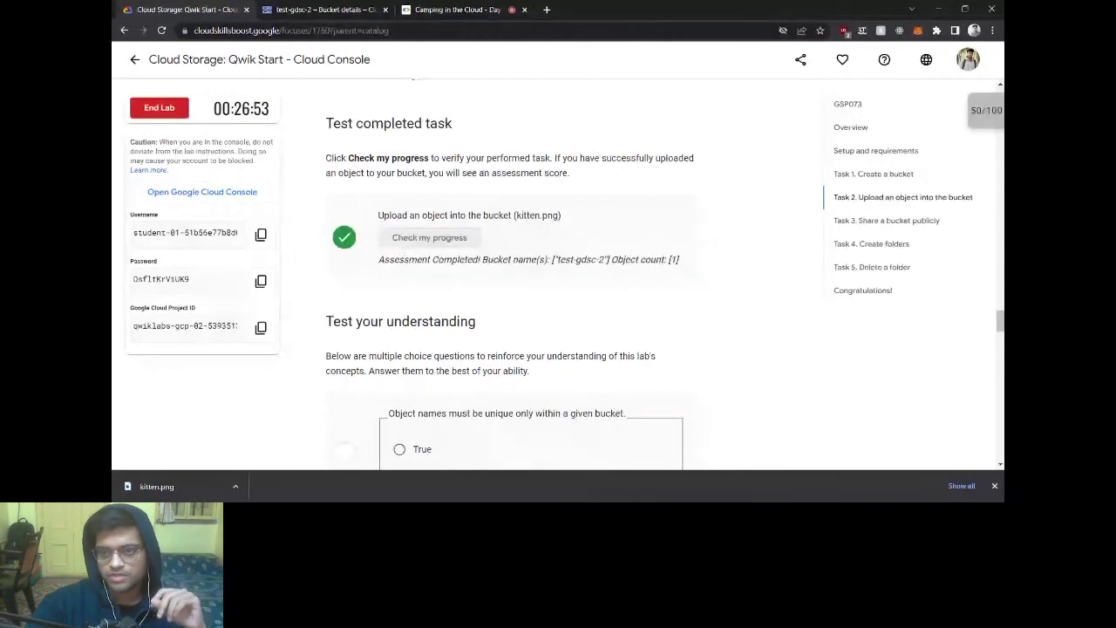
{"action": "scroll", "coordinate": [440, 282], "scroll_direction": "down", "scroll_amount": 2}
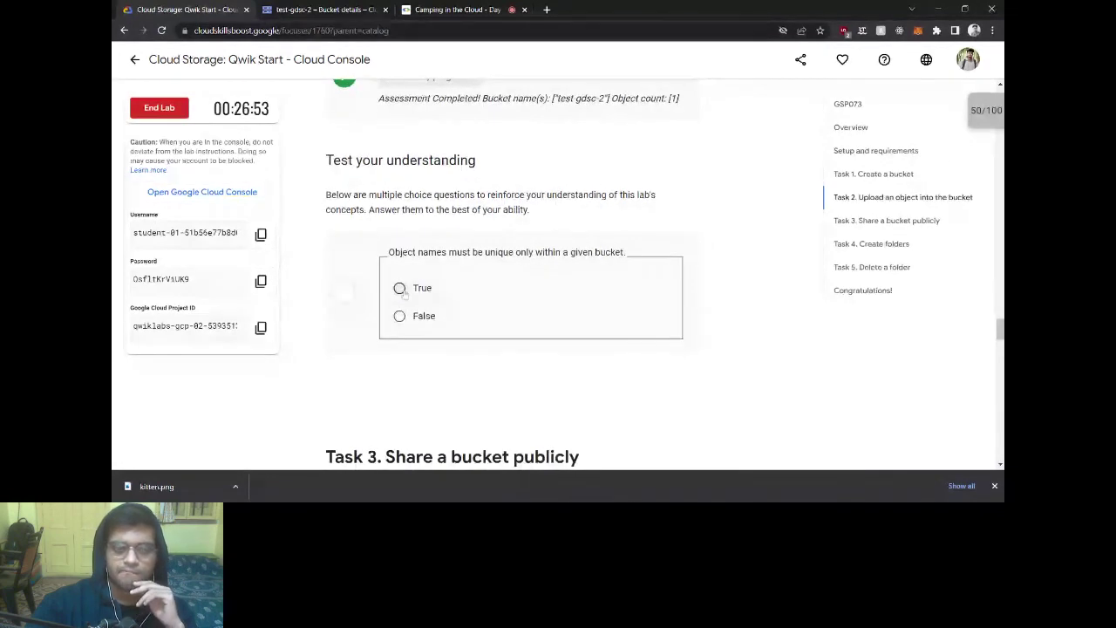
{"action": "scroll", "coordinate": [485, 342], "scroll_direction": "down", "scroll_amount": 4}
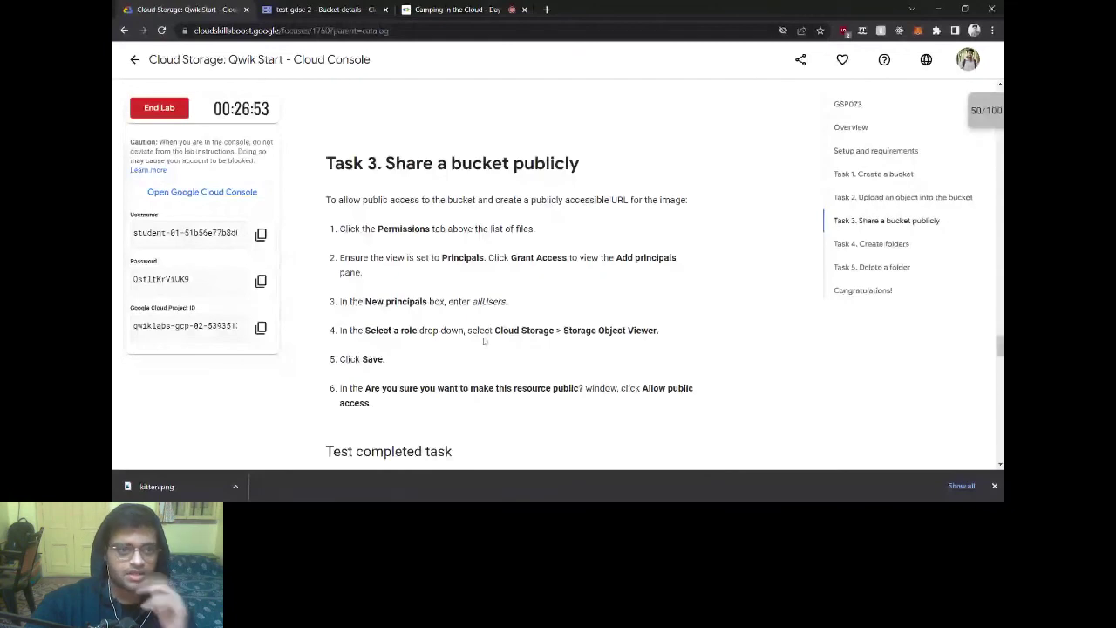
{"action": "scroll", "coordinate": [485, 342], "scroll_direction": "down", "scroll_amount": 1}
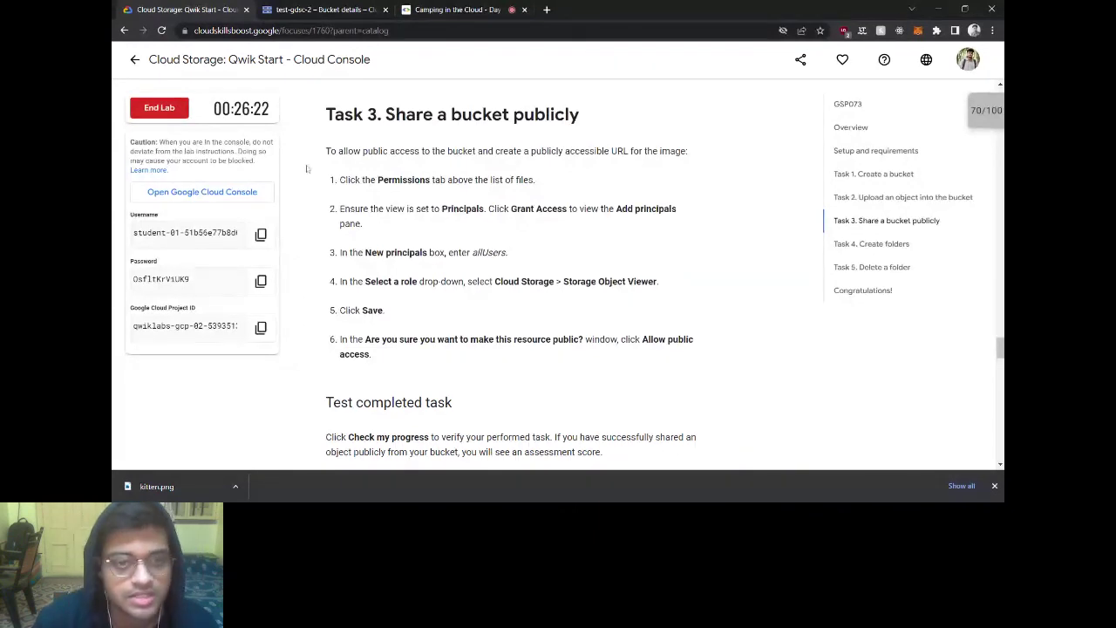
{"action": "left_click", "coordinate": [314, 9]}
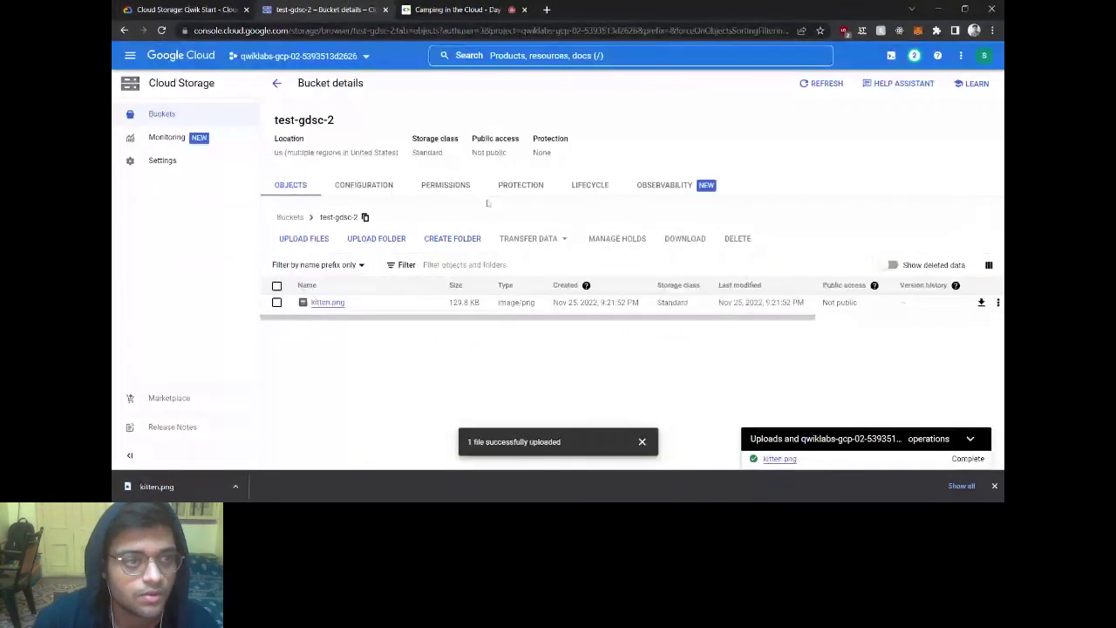
Step: In the bucket's Permissions, add allUsers as a new principal
{"action": "left_click", "coordinate": [447, 186]}
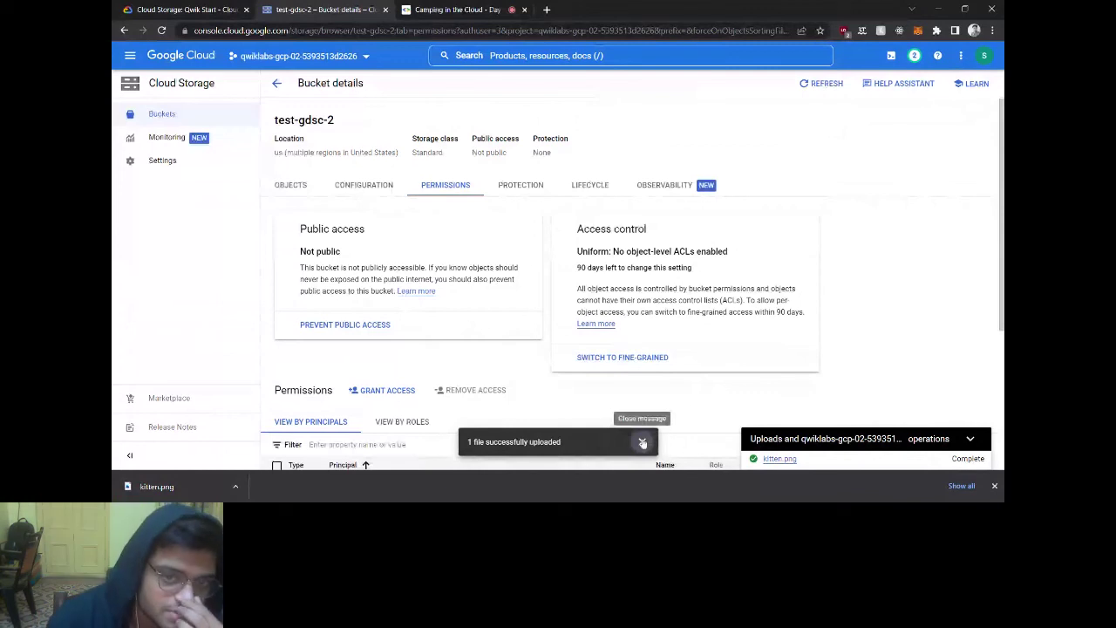
{"action": "key", "text": "ctrl+shift+Tab"}
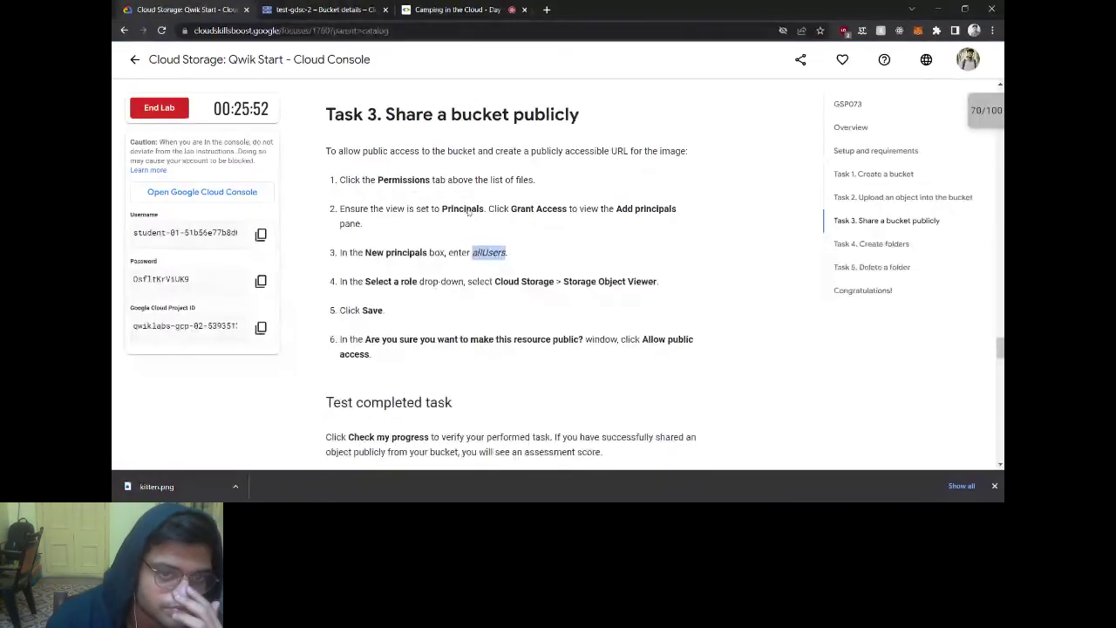
{"action": "key", "text": "ctrl+Tab"}
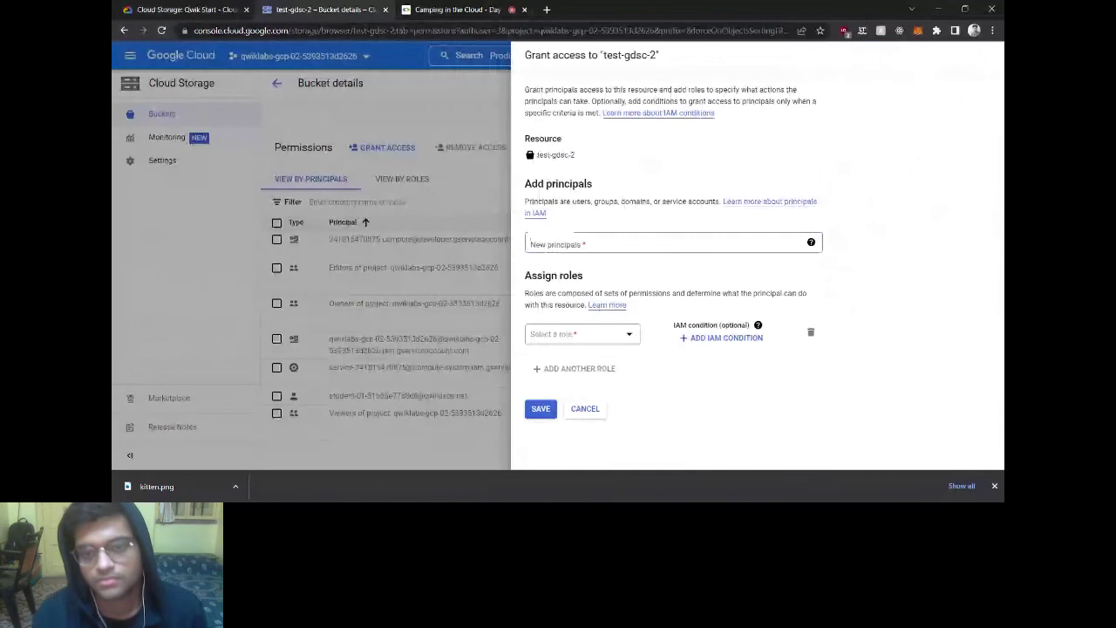
{"action": "left_click", "coordinate": [672, 243]}
{"action": "type", "text": "allUsers"}
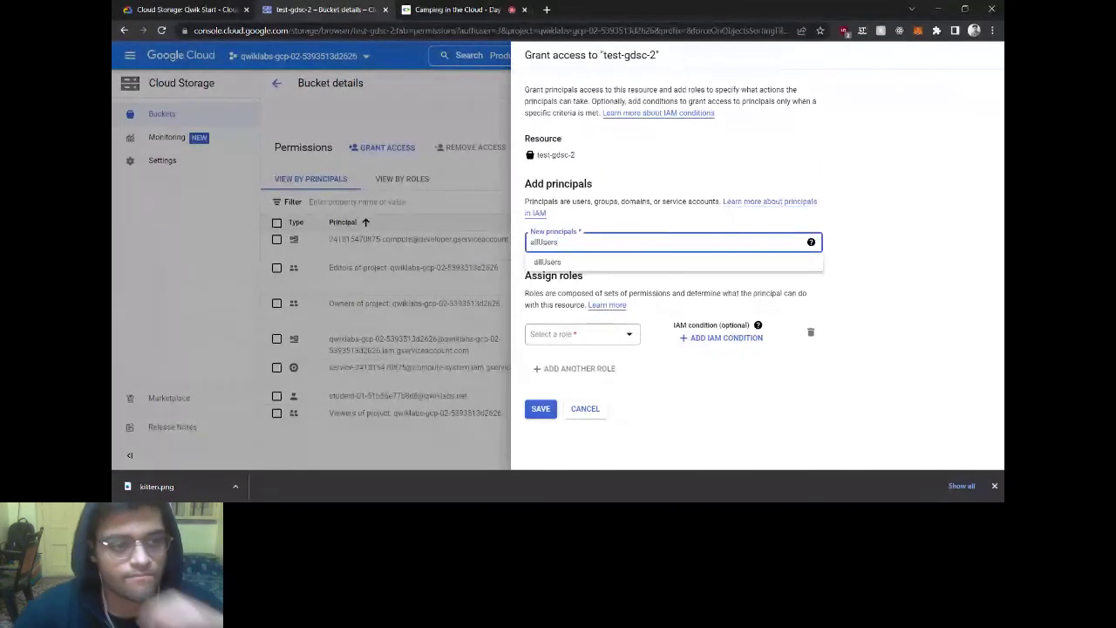
{"action": "left_click", "coordinate": [590, 267]}
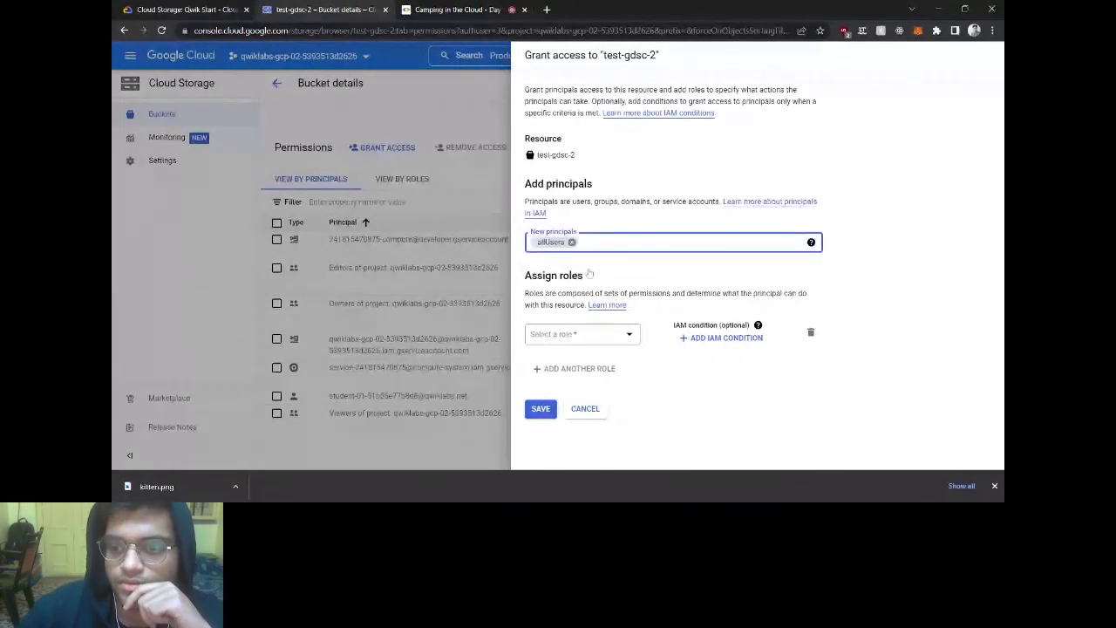
Step: Give allUsers the Storage Object Viewer role, save, and allow public access
{"action": "left_click", "coordinate": [207, 7]}
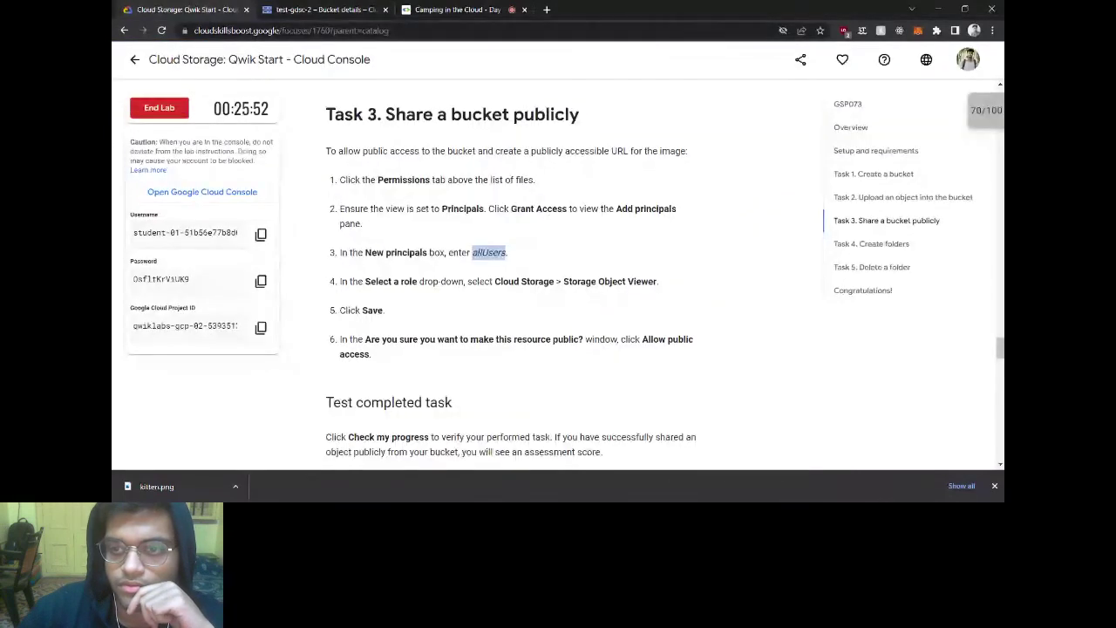
{"action": "left_click_drag", "start_coordinate": [565, 280], "coordinate": [655, 281]}
{"action": "key", "text": "ctrl+c"}
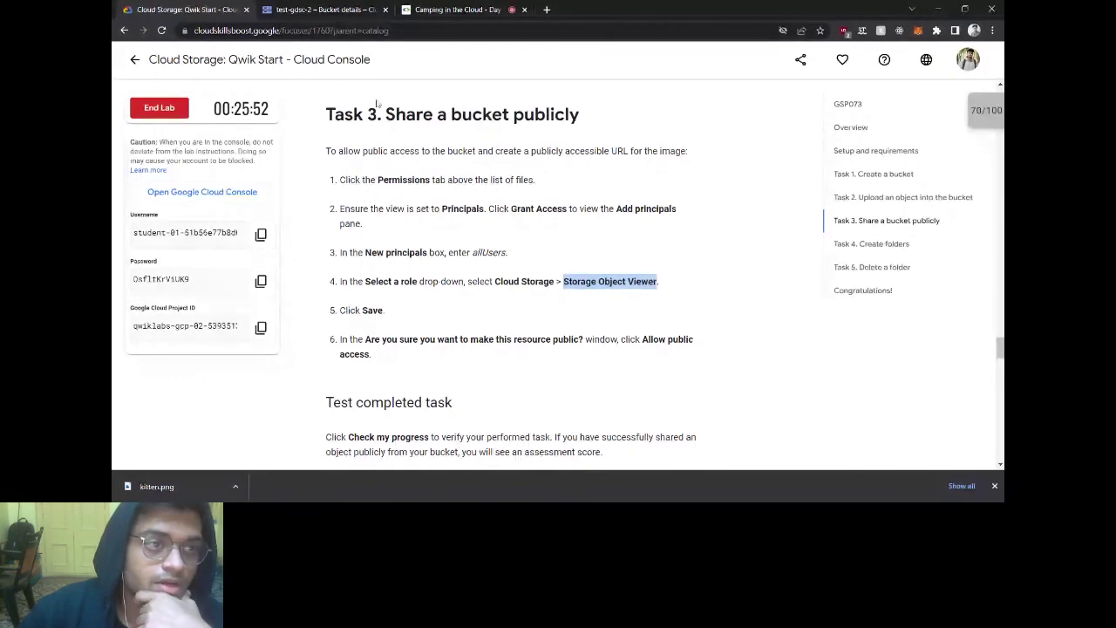
{"action": "key", "text": "ctrl+Tab"}
{"action": "key", "text": "Tab"}
{"action": "key", "text": "Return"}
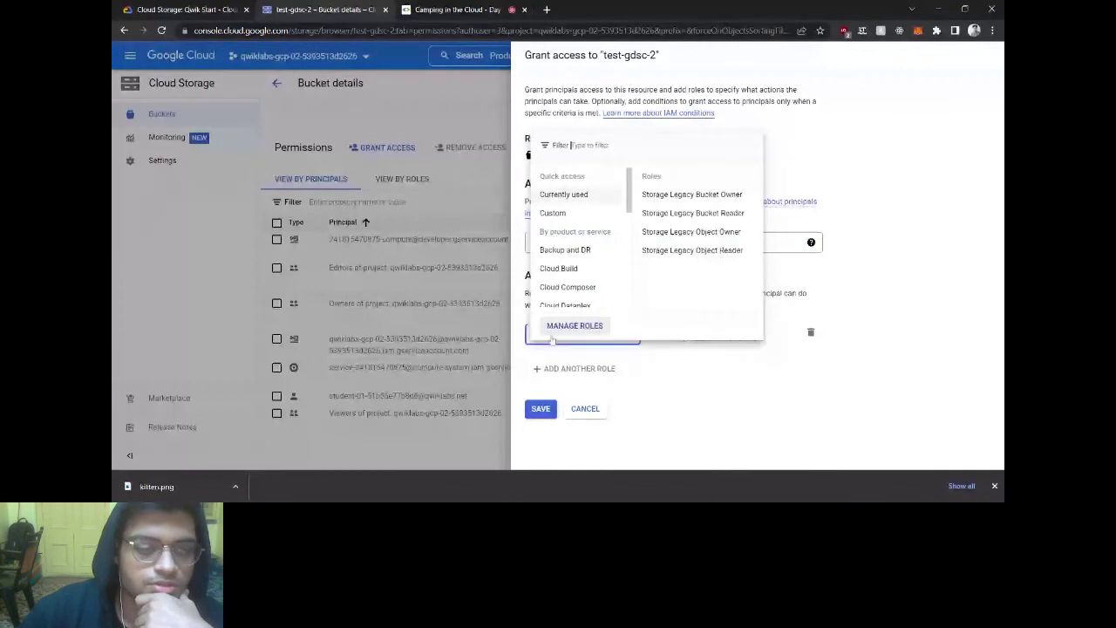
{"action": "key", "text": "ctrl+v"}
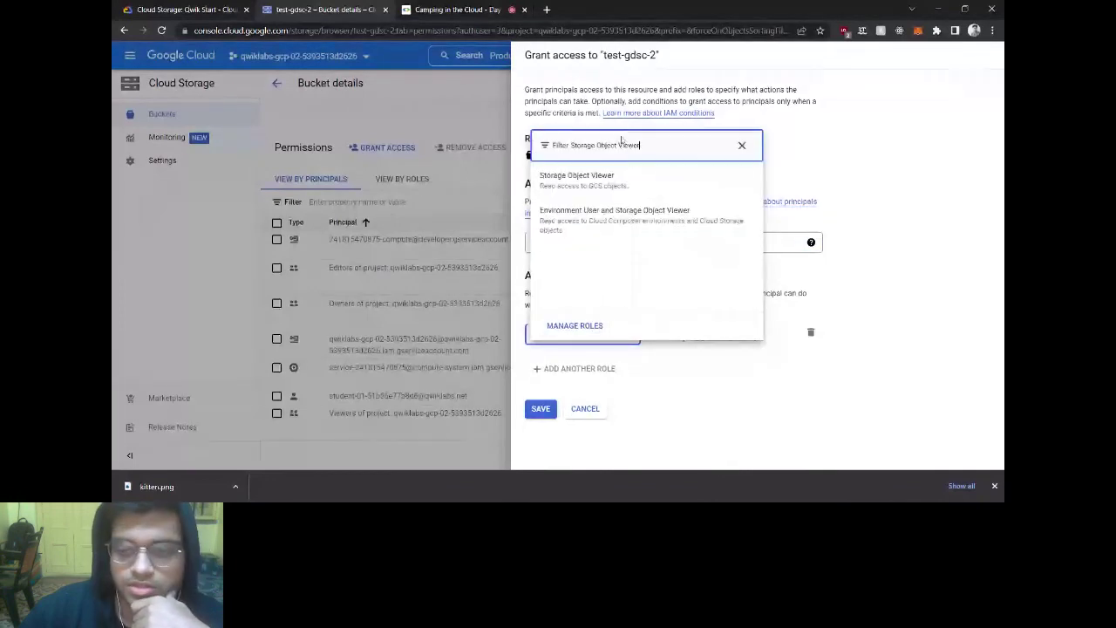
{"action": "key", "text": "Down"}
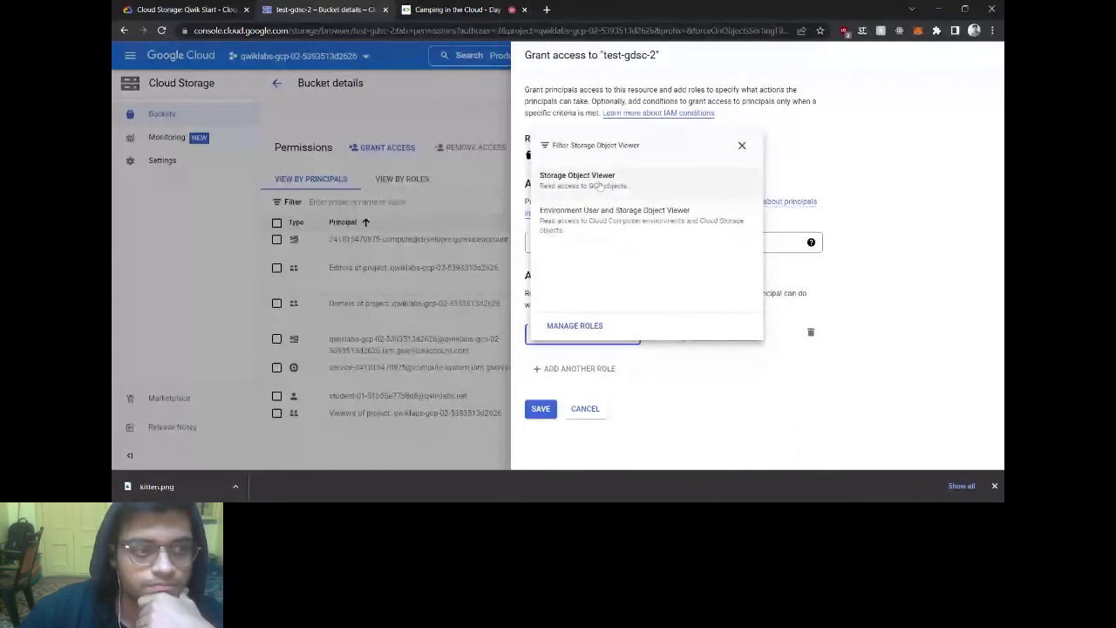
{"action": "key", "text": "Return"}
{"action": "left_click", "coordinate": [540, 416]}
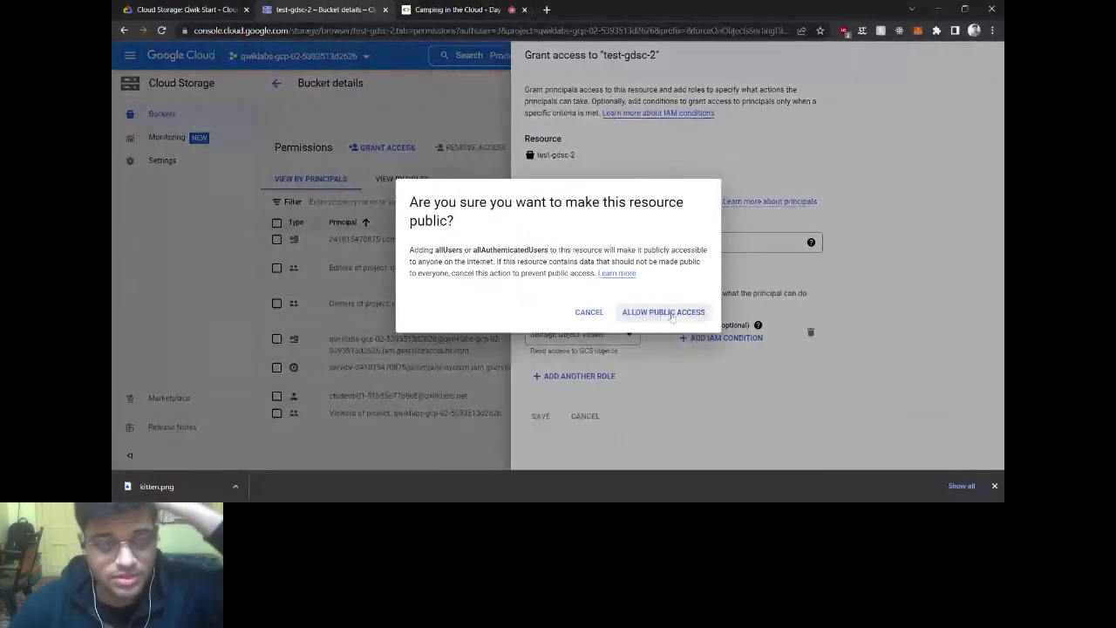
{"action": "left_click", "coordinate": [670, 313]}
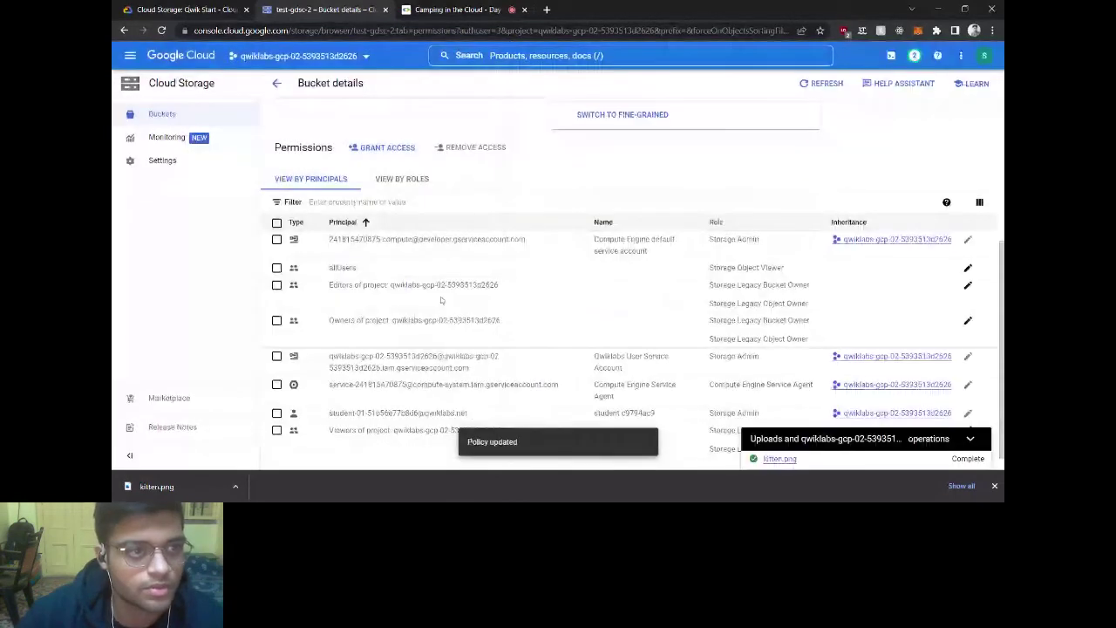
Step: Open kitten.png's object details and load it at its public URL
{"action": "scroll", "coordinate": [441, 300], "scroll_direction": "down", "scroll_amount": 1}
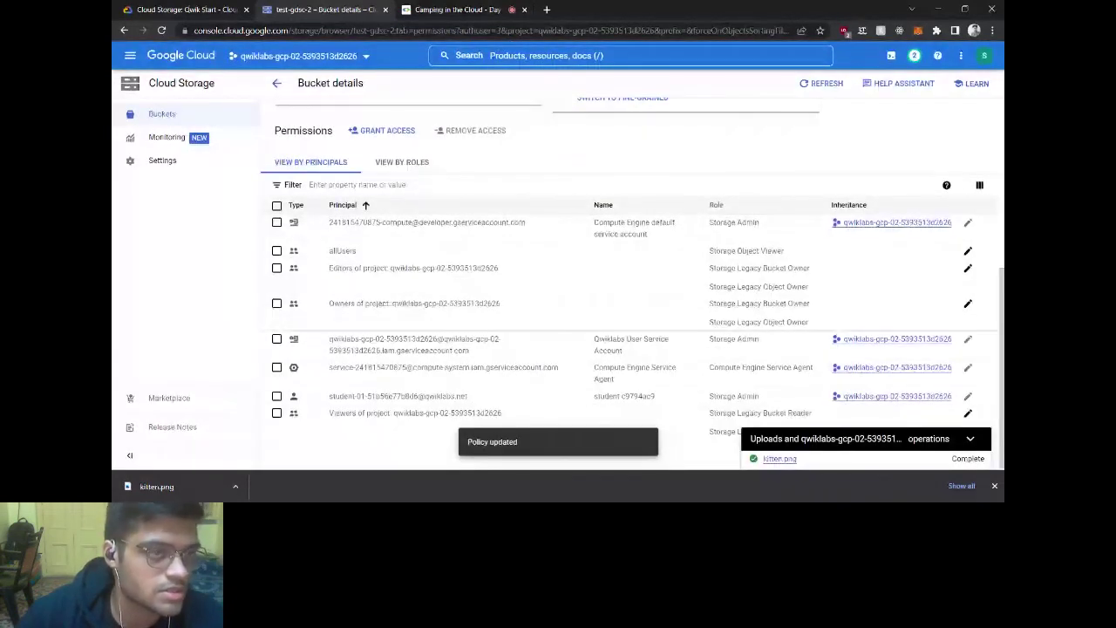
{"action": "scroll", "coordinate": [558, 305], "scroll_direction": "up", "scroll_amount": 5}
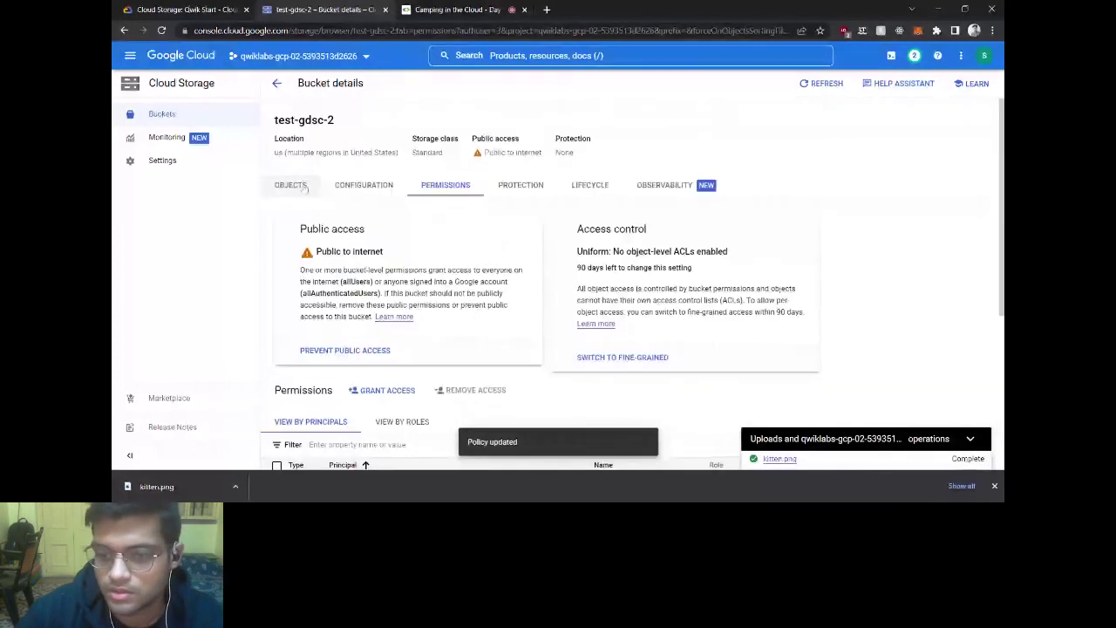
{"action": "left_click", "coordinate": [290, 185]}
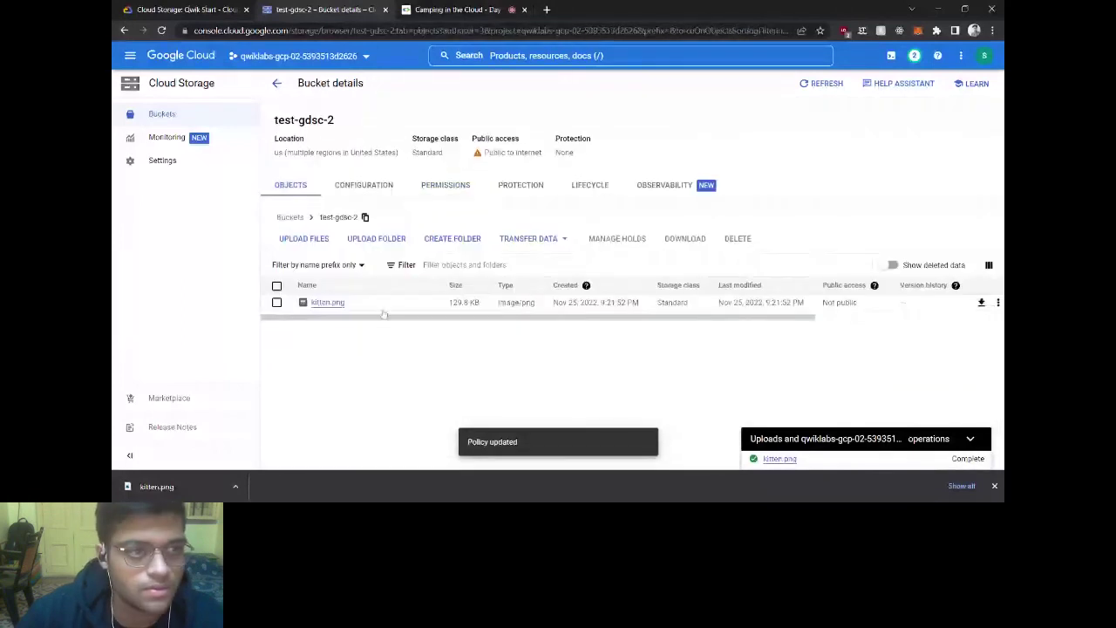
{"action": "left_click", "coordinate": [328, 303]}
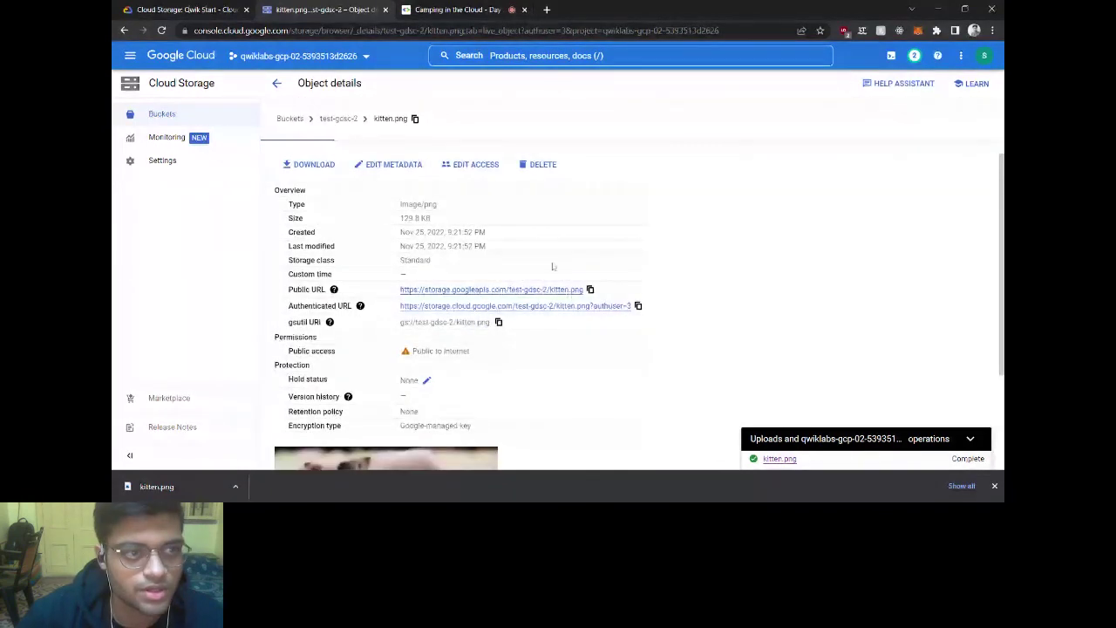
{"action": "left_click", "coordinate": [542, 290]}
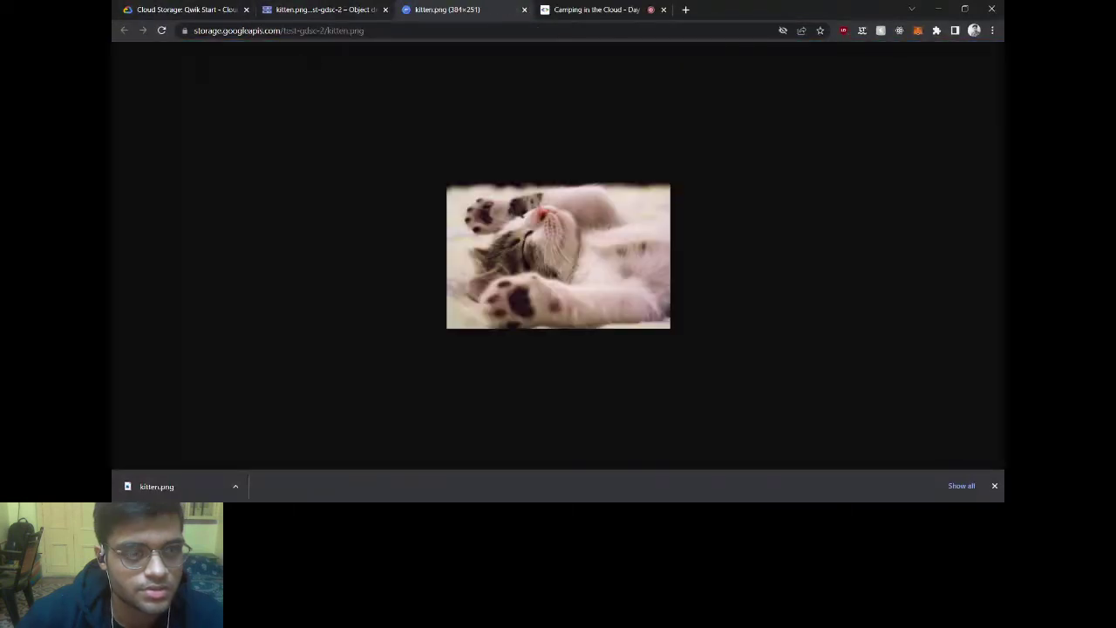
Step: Go back to the test-gdsc-2 bucket contents, then to the lab instructions
{"action": "left_click", "coordinate": [303, 9]}
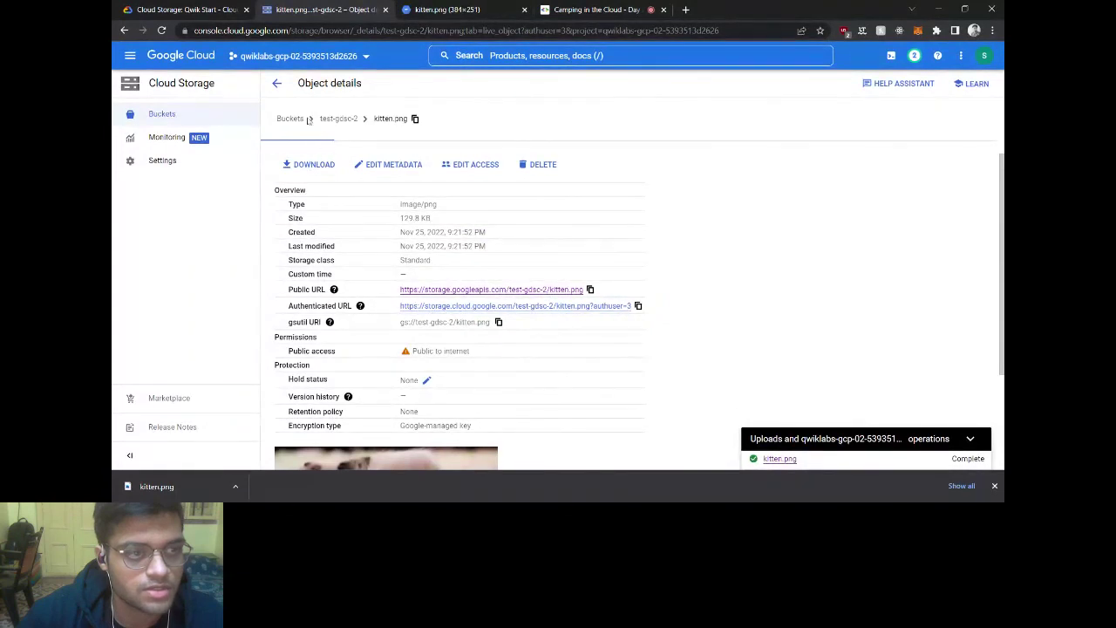
{"action": "left_click", "coordinate": [276, 83]}
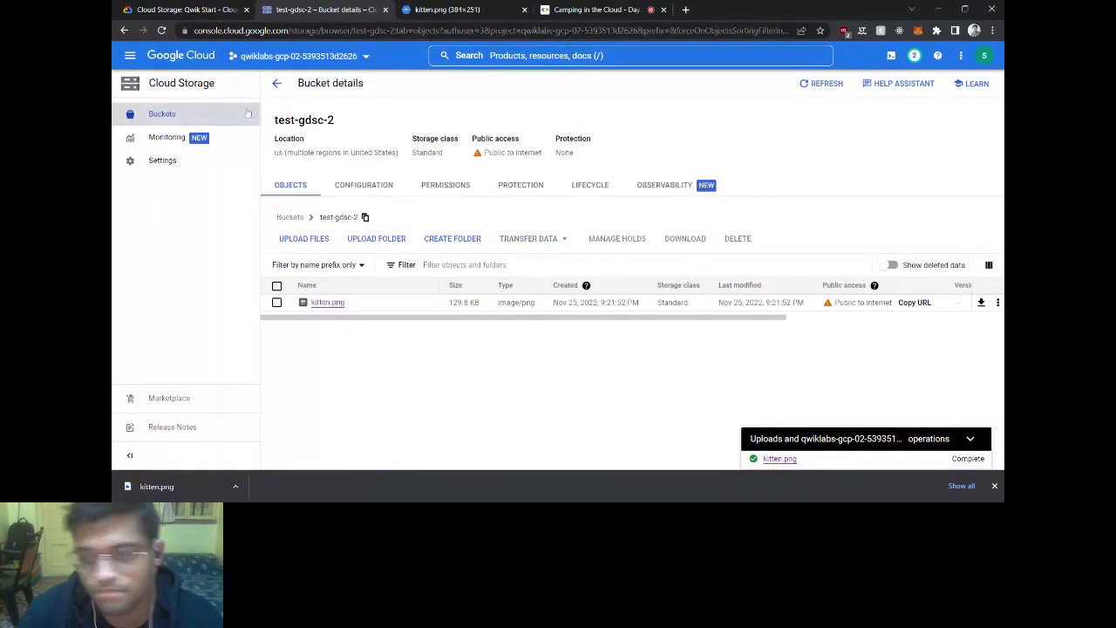
{"action": "left_click", "coordinate": [184, 9]}
Step: Have Task 3's public-sharing check verified with Check my progress, reaching 100/100
{"action": "scroll", "coordinate": [402, 300], "scroll_direction": "down", "scroll_amount": 1}
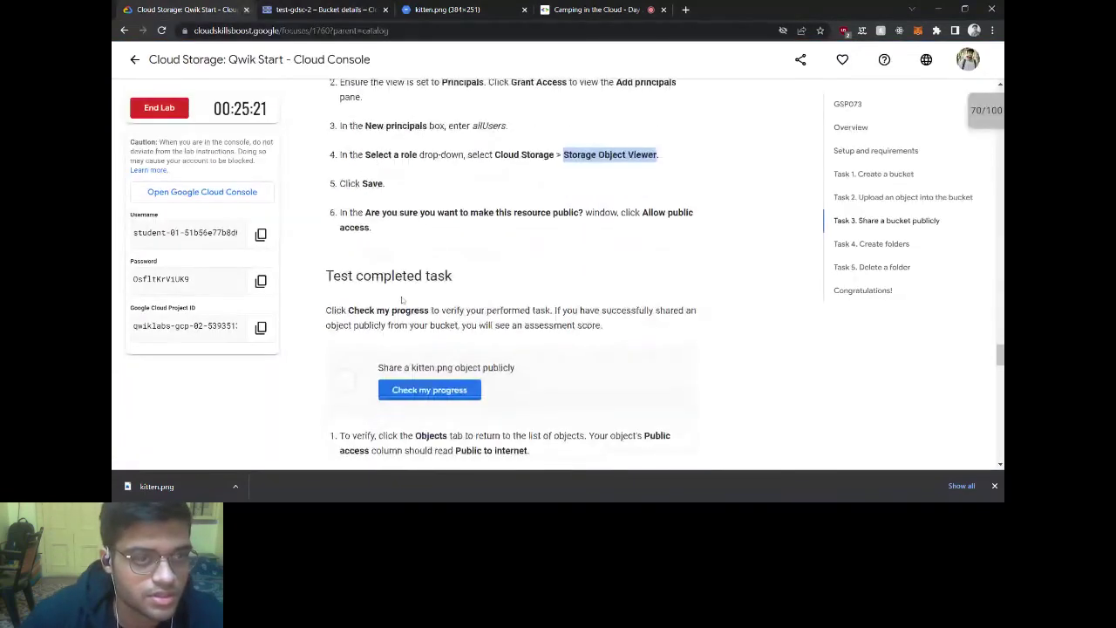
{"action": "scroll", "coordinate": [402, 300], "scroll_direction": "down", "scroll_amount": 3}
{"action": "left_click", "coordinate": [444, 254]}
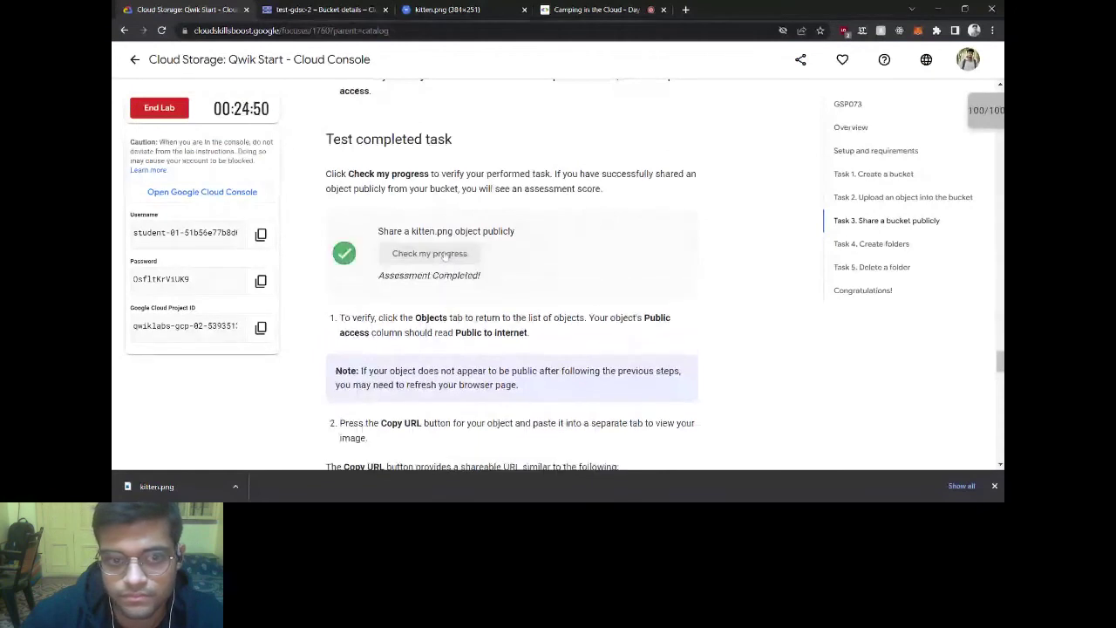
Step: Scroll down to the Task 4 'Create folders' instructions and select the name folder1
{"action": "scroll", "coordinate": [443, 255], "scroll_direction": "down", "scroll_amount": 2}
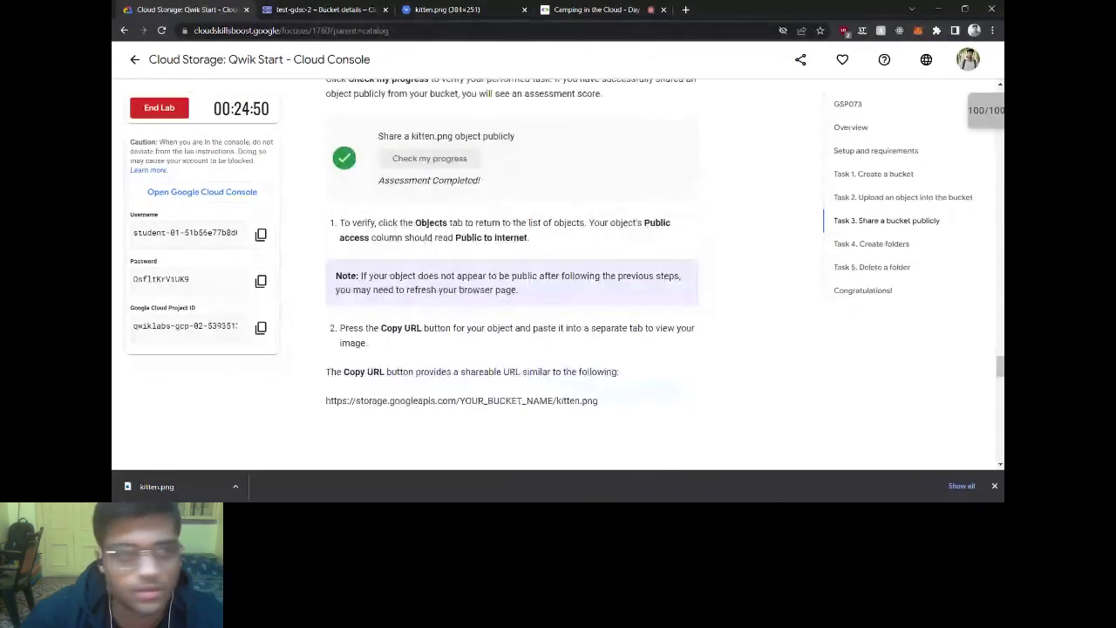
{"action": "scroll", "coordinate": [512, 275], "scroll_direction": "down", "scroll_amount": 4}
{"action": "scroll", "coordinate": [558, 274], "scroll_direction": "down", "scroll_amount": 5}
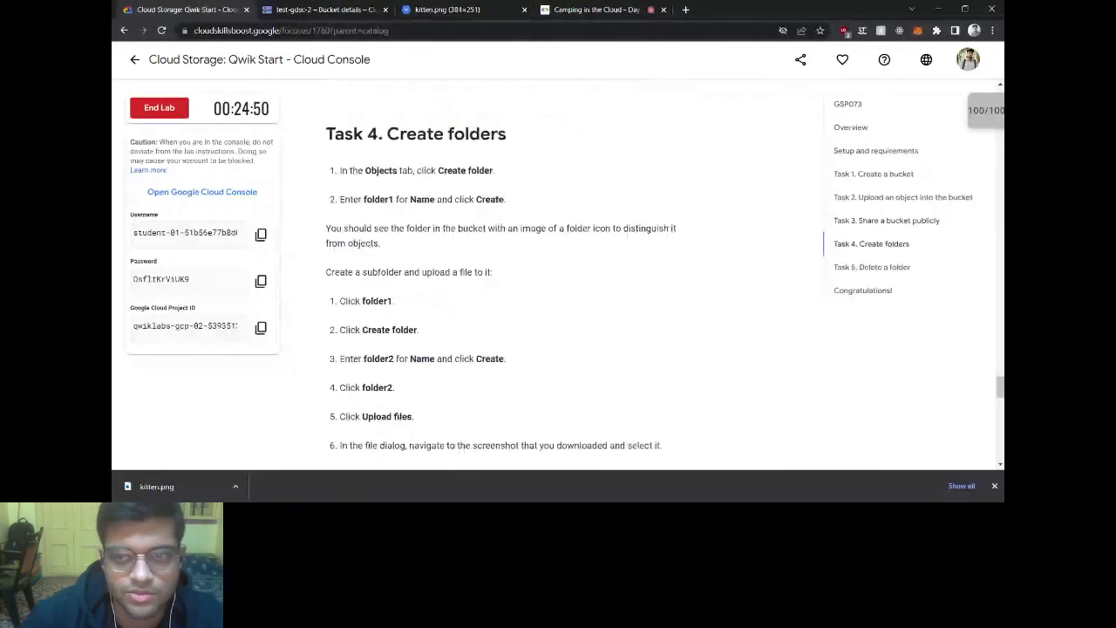
{"action": "scroll", "coordinate": [404, 133], "scroll_direction": "down", "scroll_amount": 1}
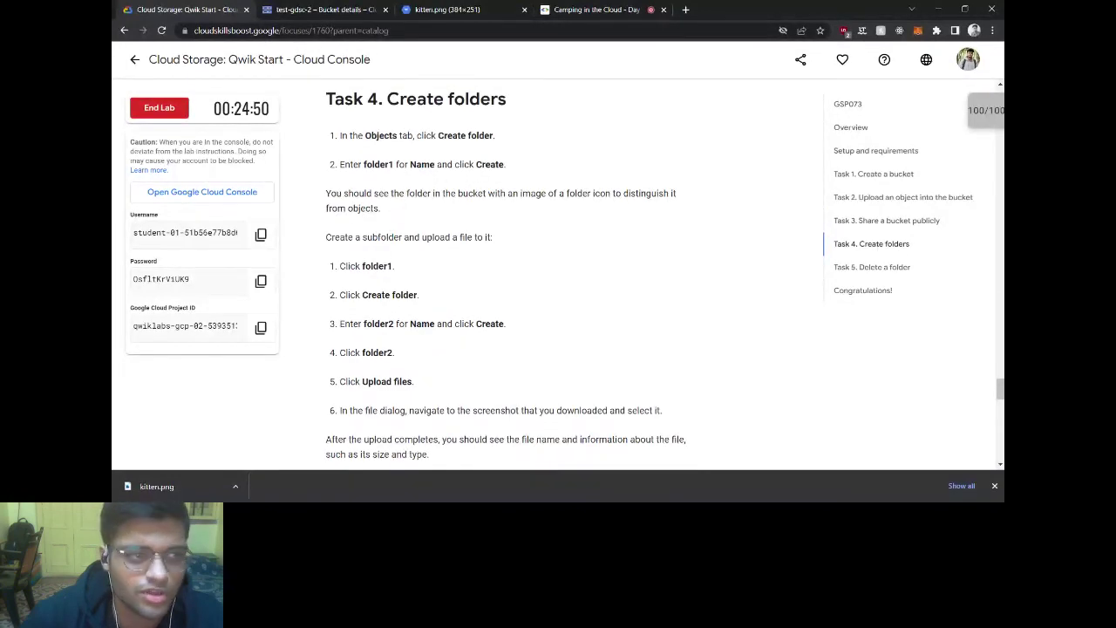
{"action": "double_click", "coordinate": [365, 164]}
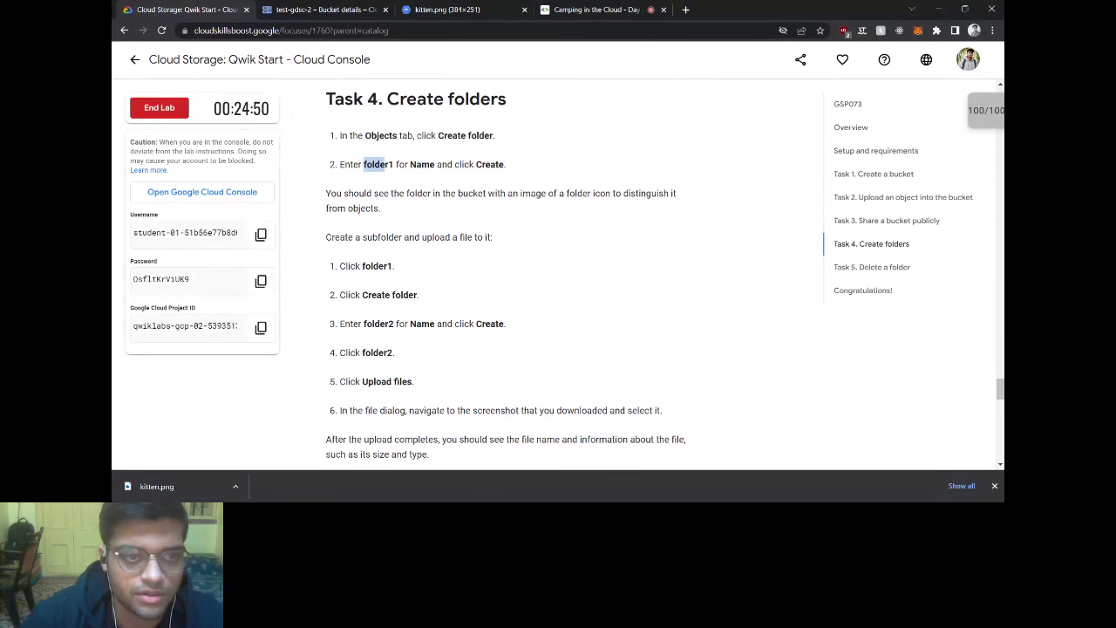
{"action": "left_click_drag", "start_coordinate": [384, 164], "coordinate": [393, 164]}
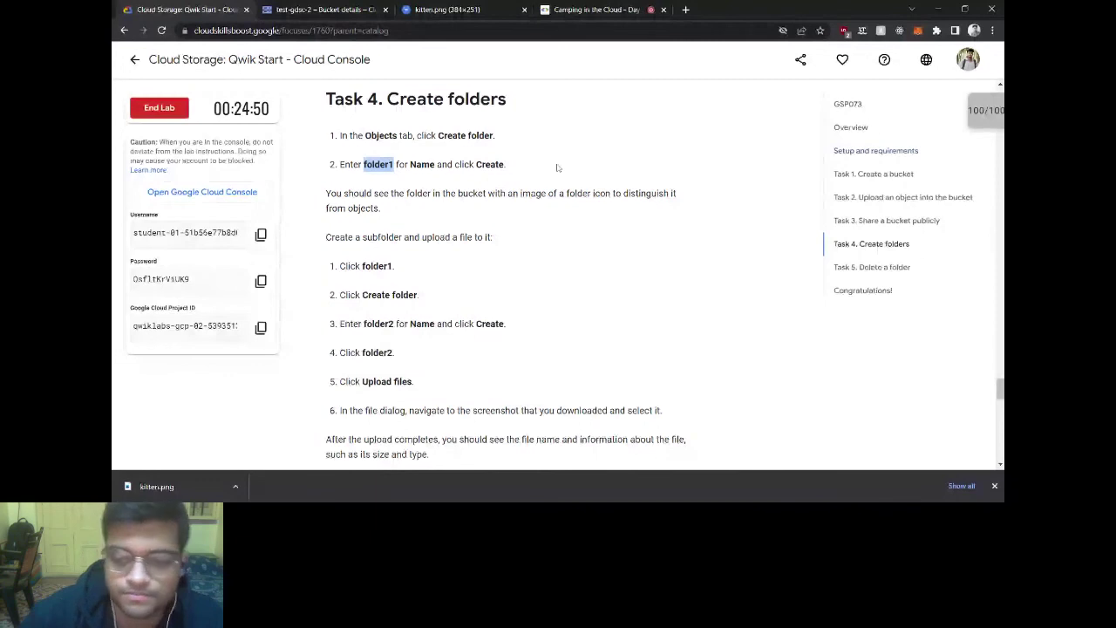
{"action": "left_click", "coordinate": [454, 183]}
{"action": "scroll", "coordinate": [454, 185], "scroll_direction": "down", "scroll_amount": 1}
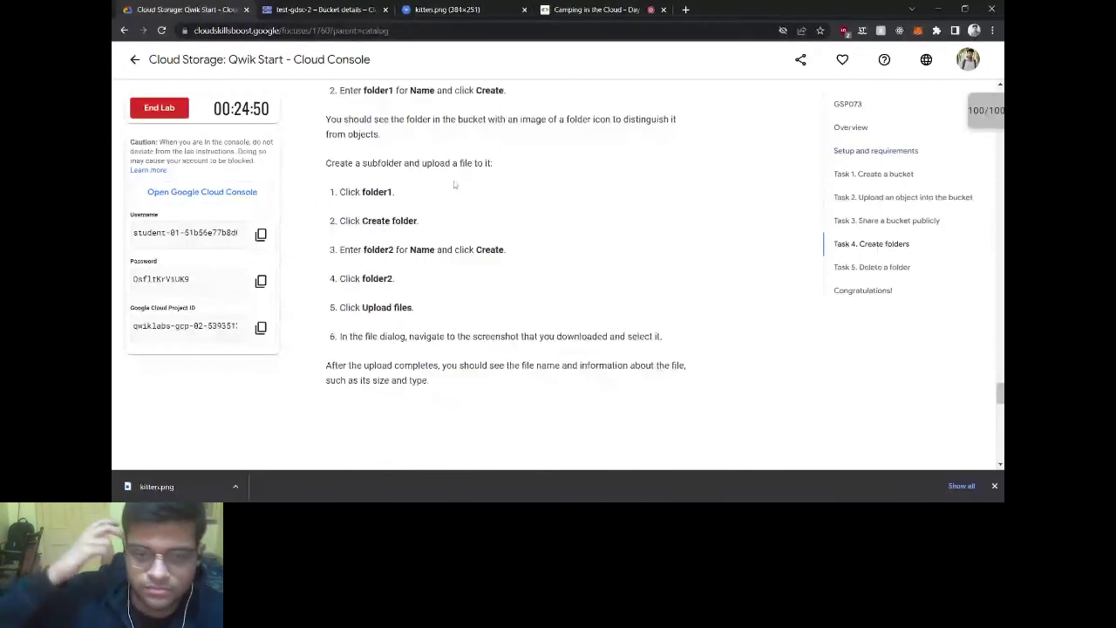
{"action": "scroll", "coordinate": [454, 185], "scroll_direction": "up", "scroll_amount": 1}
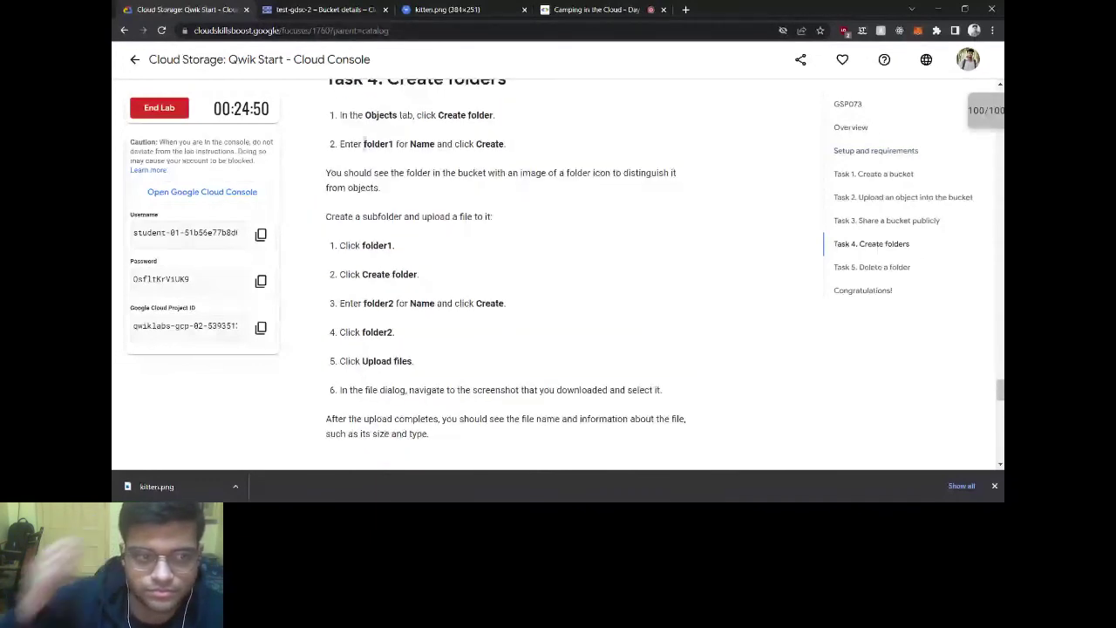
{"action": "double_click", "coordinate": [370, 144]}
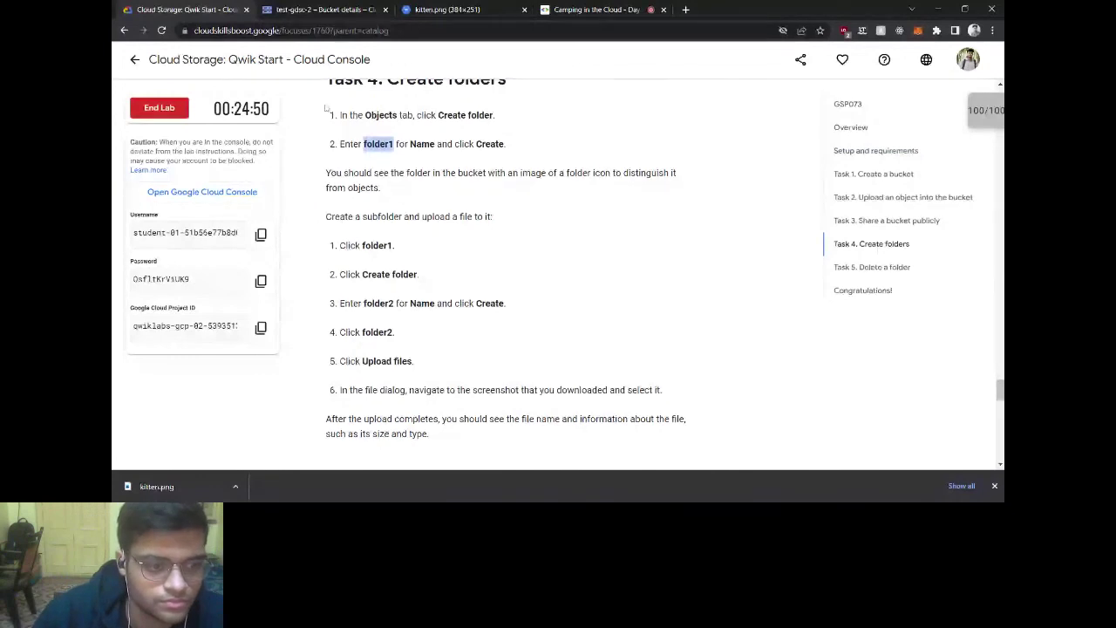
Step: Create a folder named folder1 in the test-gdsc-2 bucket
{"action": "left_click", "coordinate": [324, 10]}
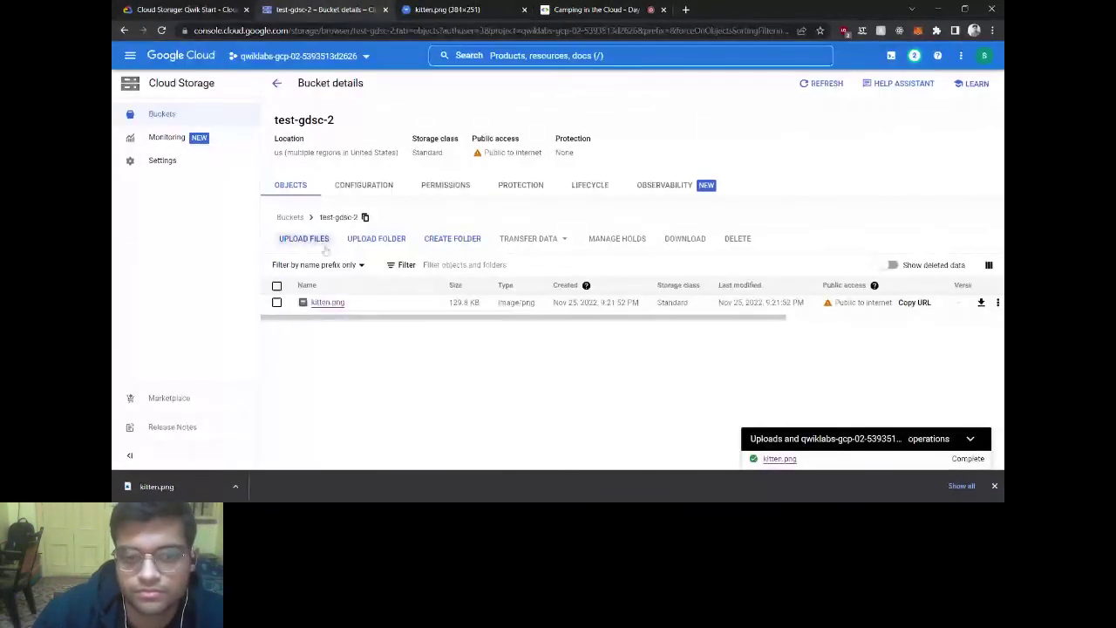
{"action": "left_click", "coordinate": [452, 238]}
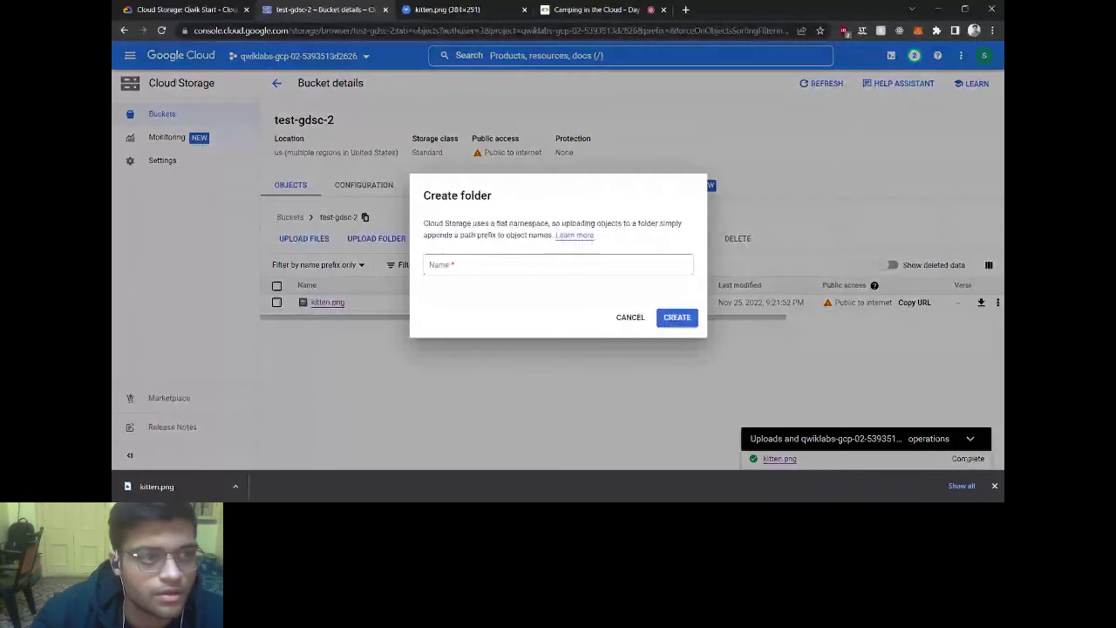
{"action": "type", "text": "folder1"}
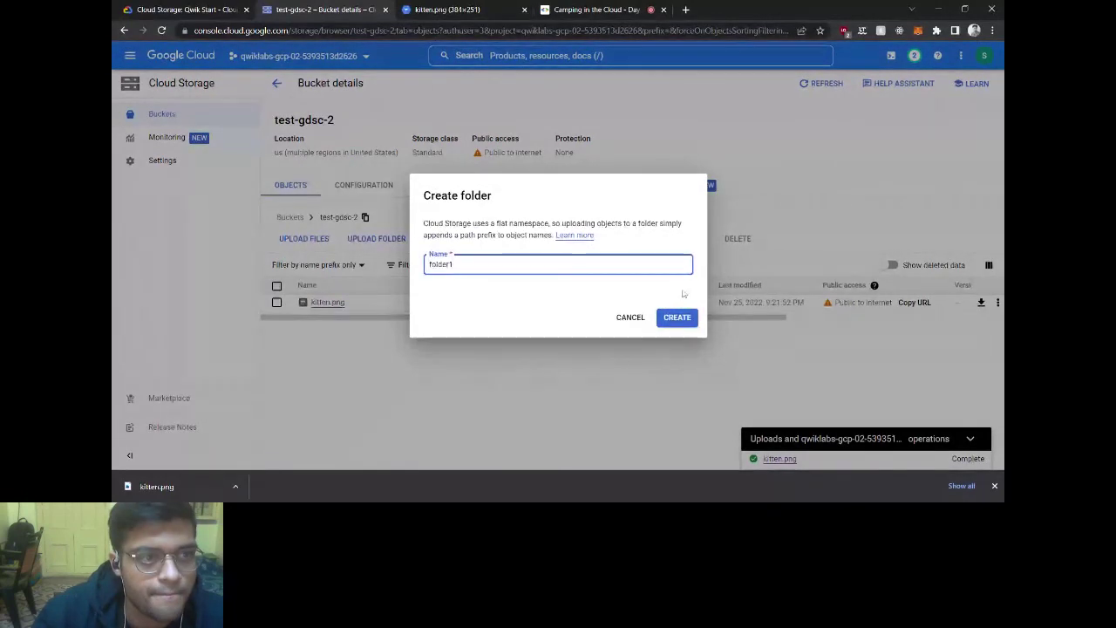
{"action": "left_click", "coordinate": [677, 317]}
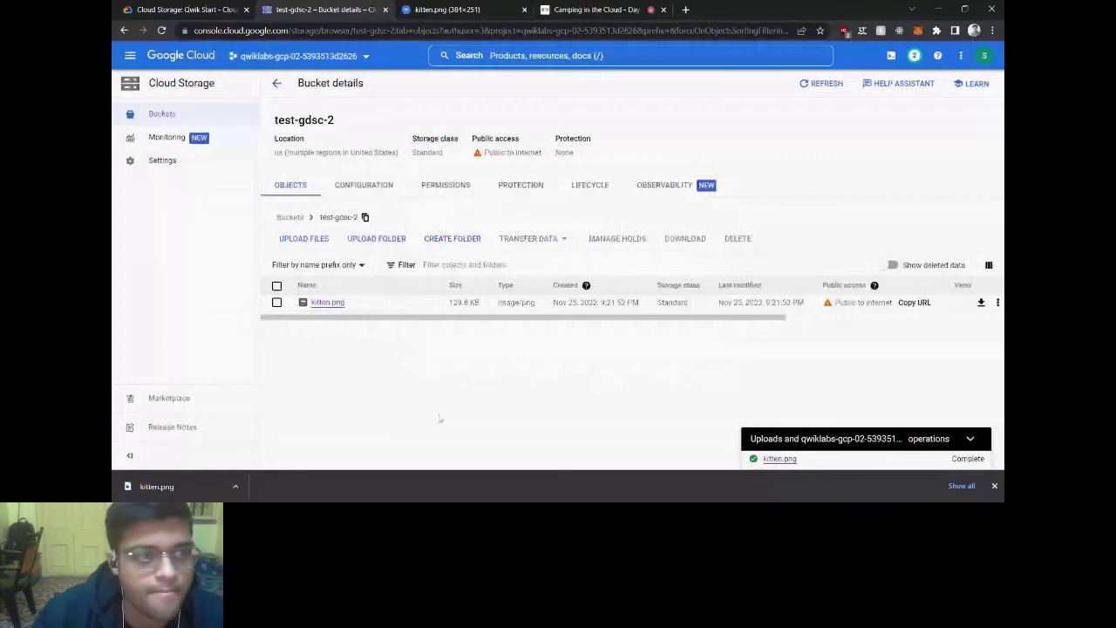
Step: Open folder1, go back to the bucket's top level, then return to the lab instructions
{"action": "left_click", "coordinate": [326, 302]}
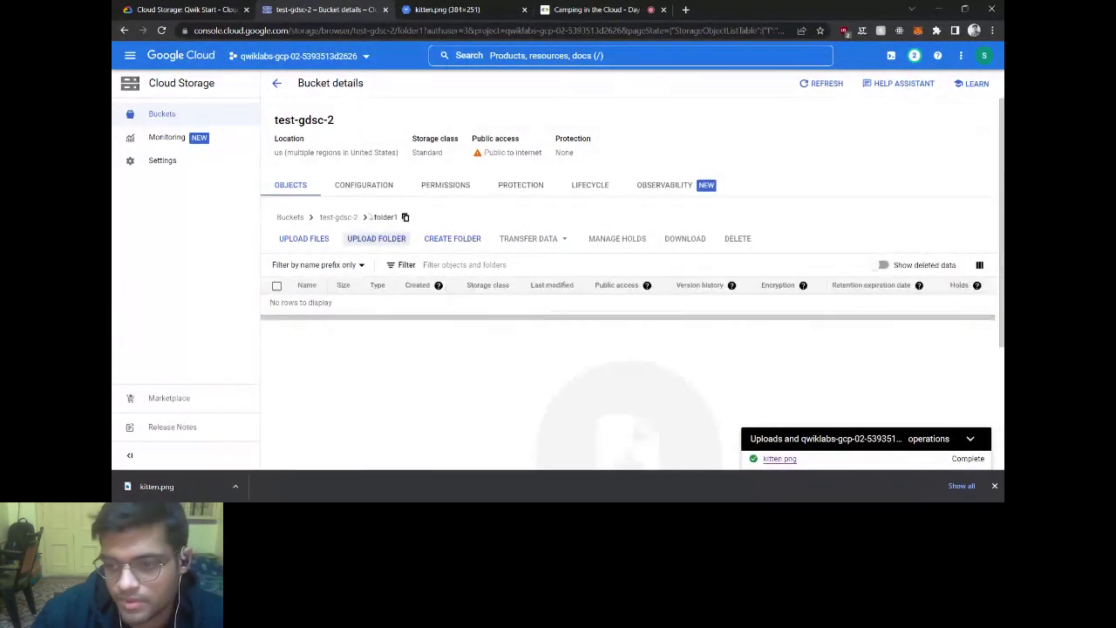
{"action": "left_click", "coordinate": [340, 218]}
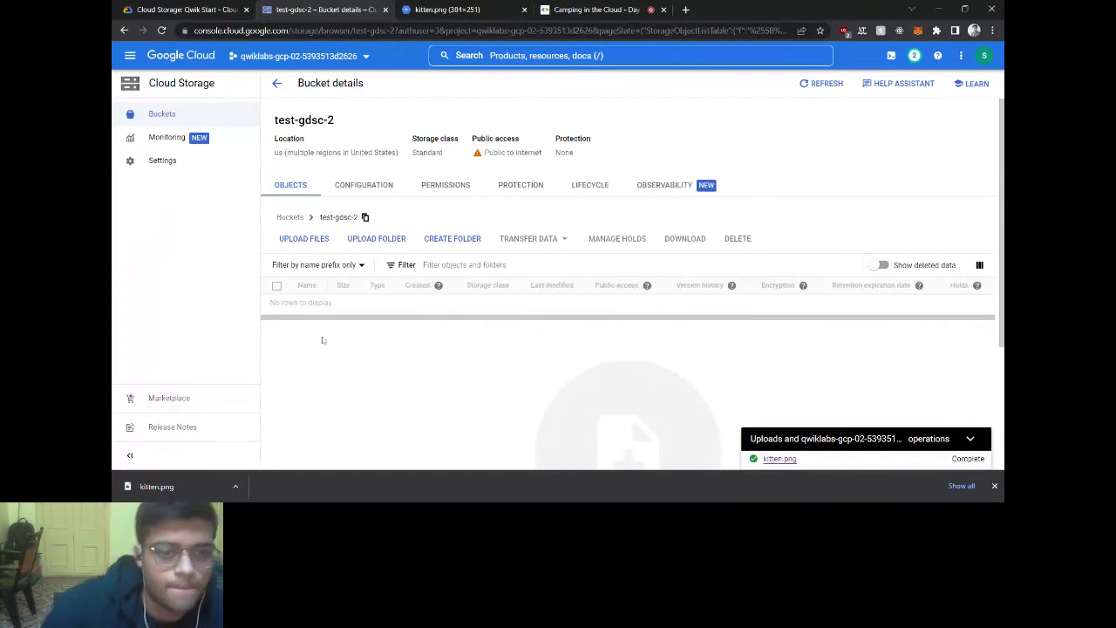
{"action": "key", "text": "ctrl+shift+Tab"}
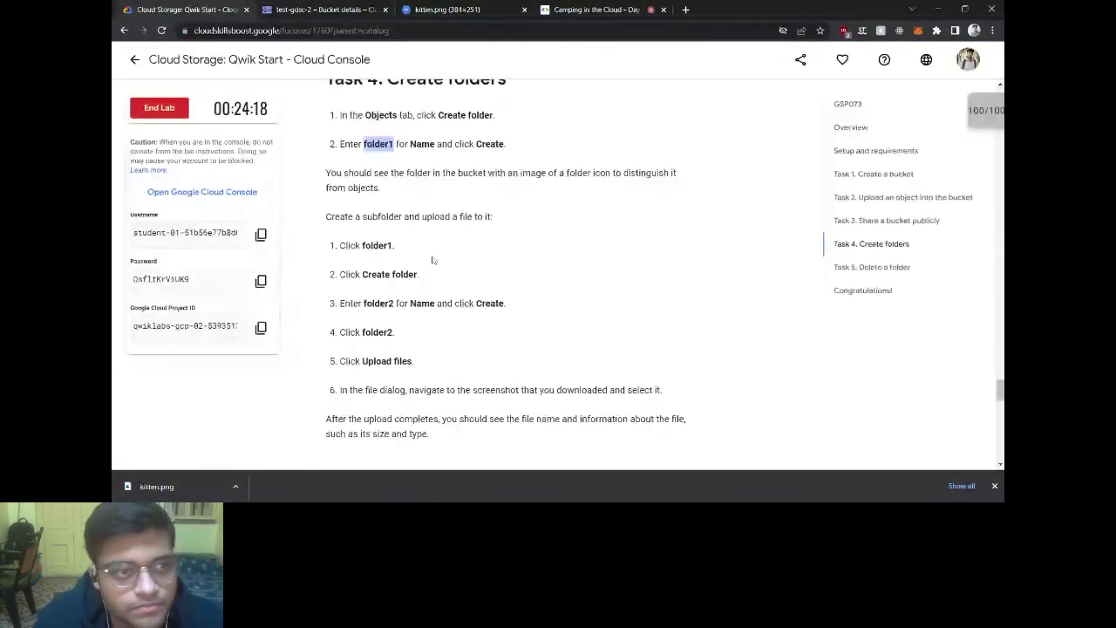
Step: Scroll to the subfolder steps and carry the name folder2 over to the console's Create folder form
{"action": "scroll", "coordinate": [433, 260], "scroll_direction": "down", "scroll_amount": 1}
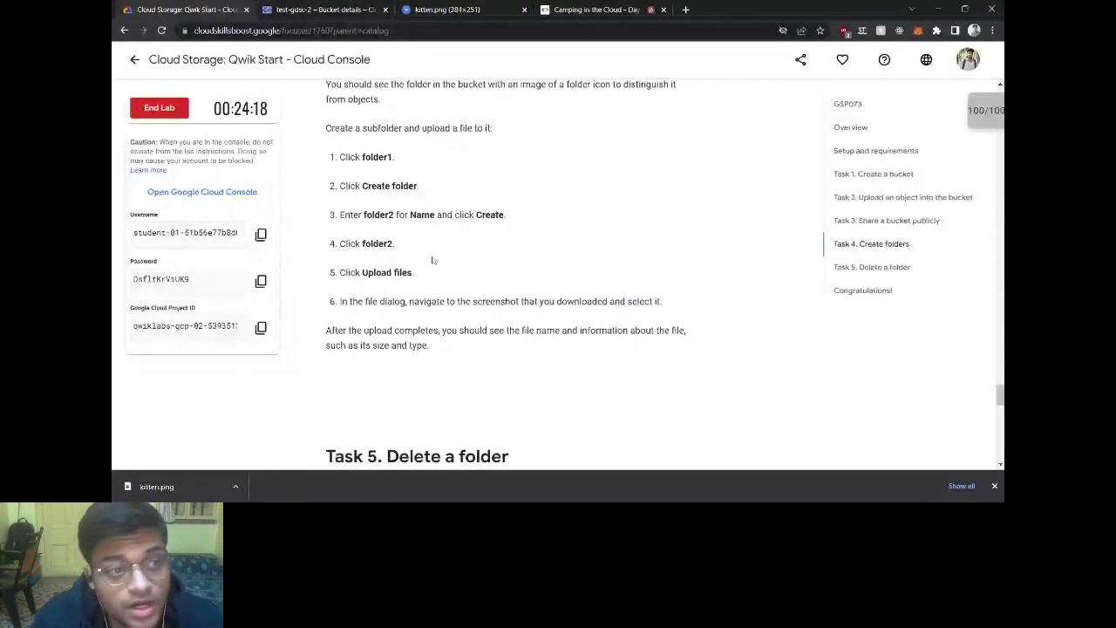
{"action": "scroll", "coordinate": [433, 260], "scroll_direction": "down", "scroll_amount": 1}
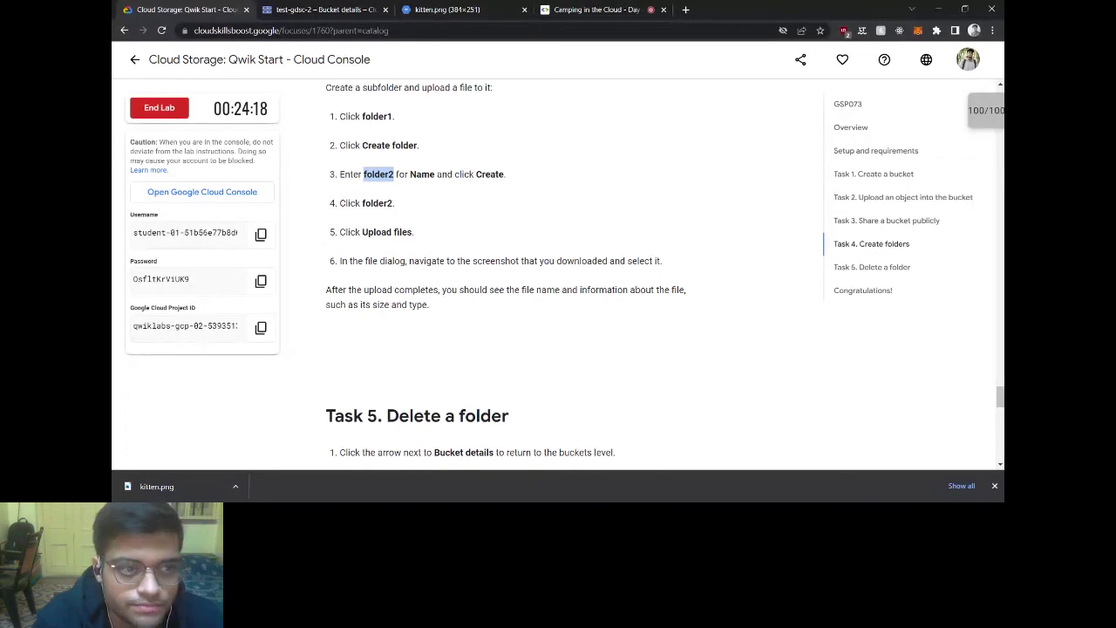
{"action": "key", "text": "ctrl+Tab"}
Step: Create folder2 in test-gdsc-2 and upload kitten.png into it, briefly checking the lab instructions
{"action": "type", "text": "folder2"}
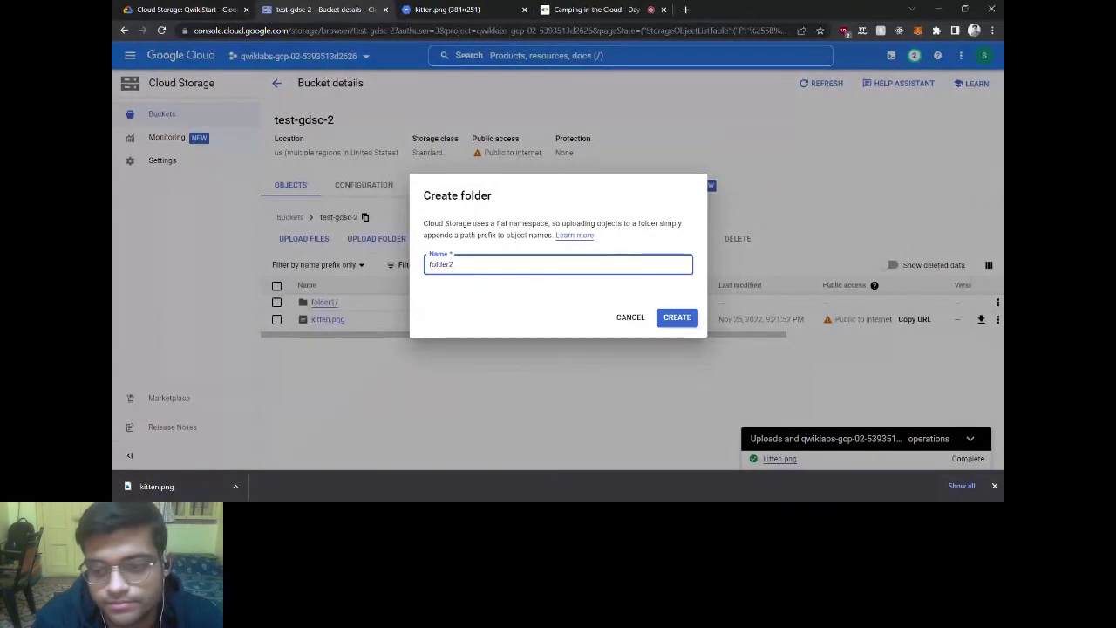
{"action": "left_click", "coordinate": [668, 317]}
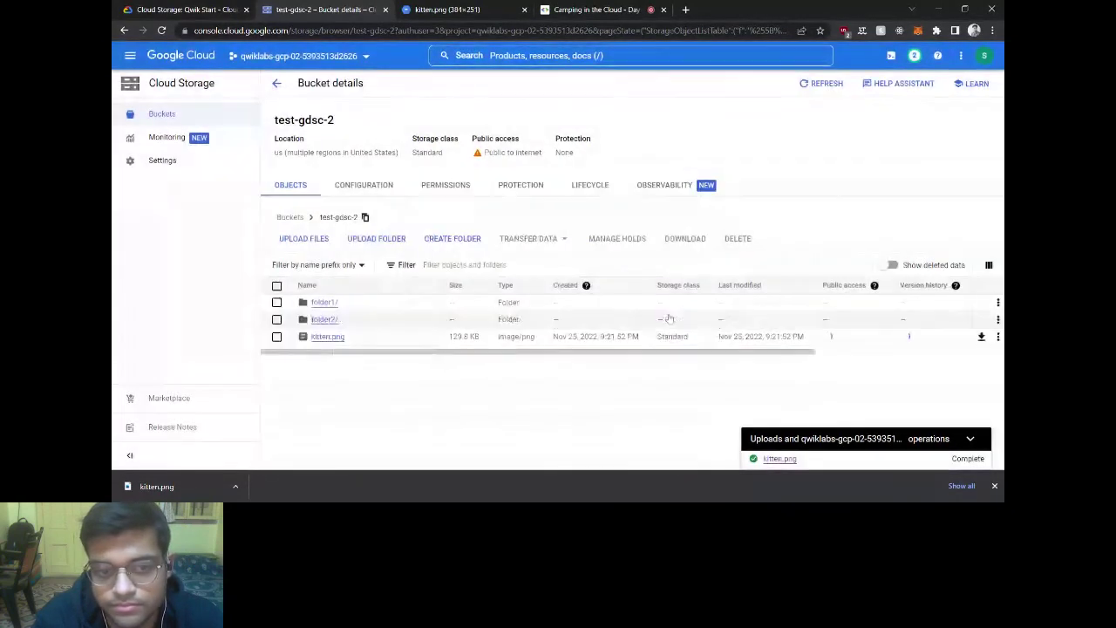
{"action": "left_click", "coordinate": [331, 321]}
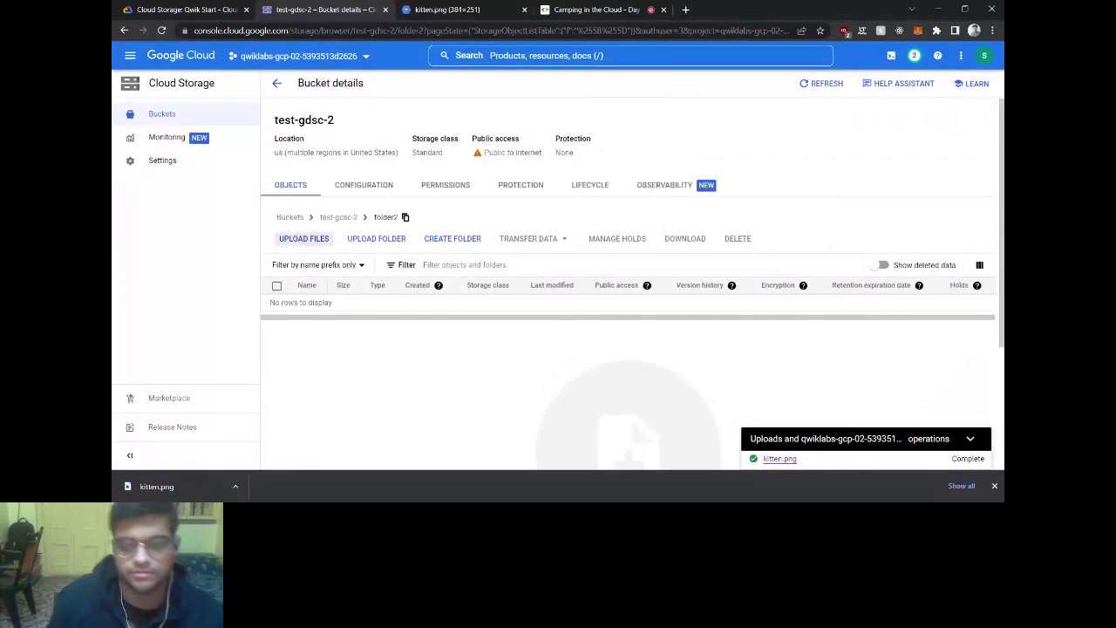
{"action": "double_click", "coordinate": [351, 302]}
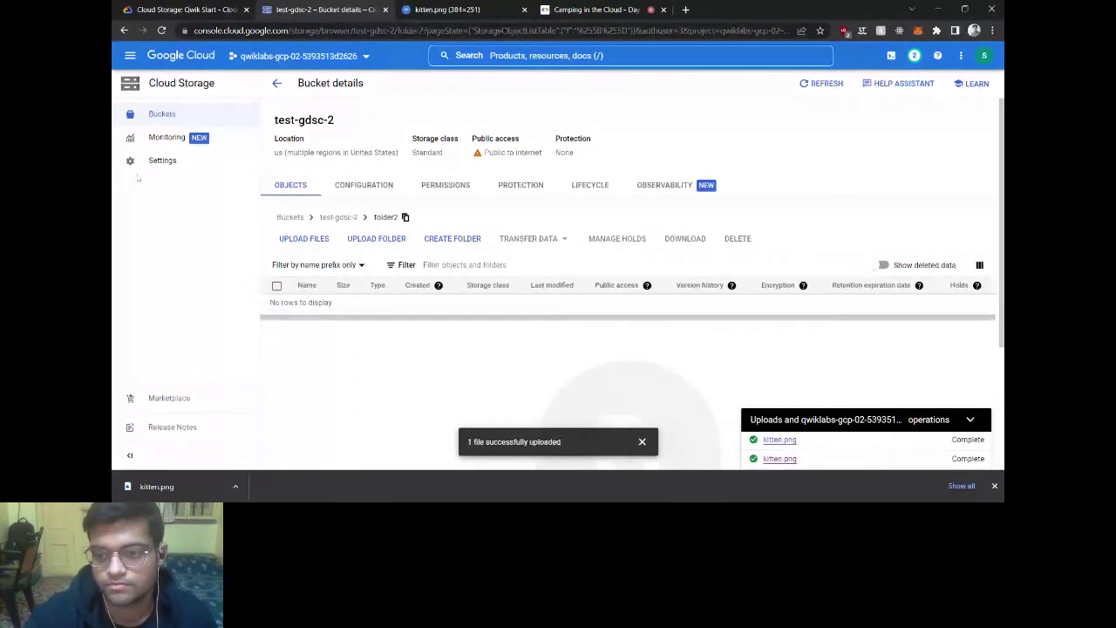
{"action": "left_click", "coordinate": [244, 9]}
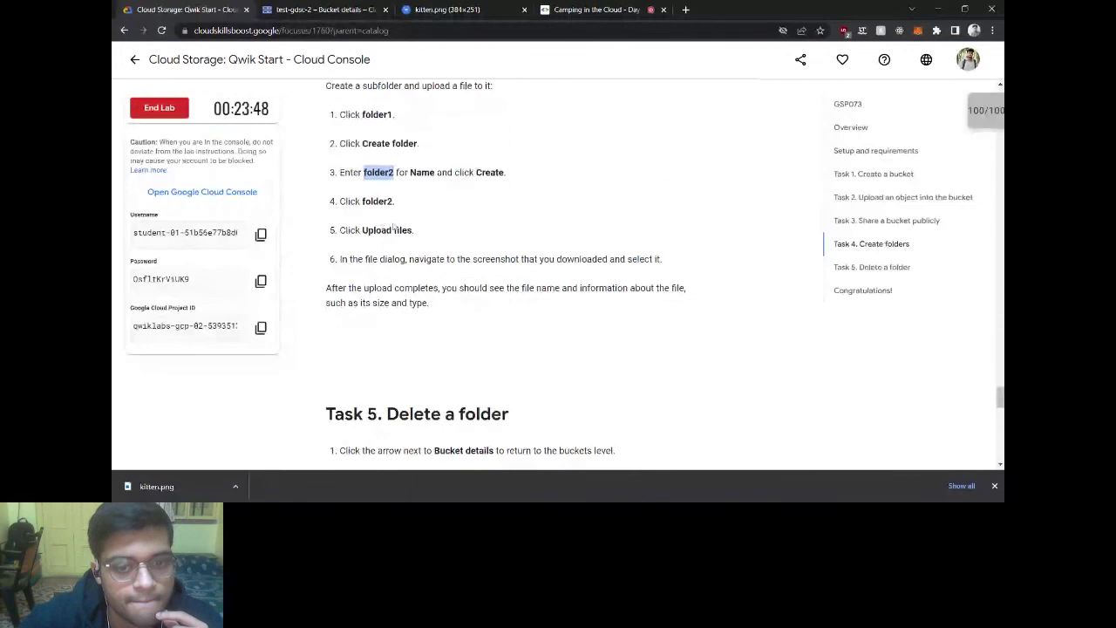
{"action": "key", "text": "ctrl+Tab"}
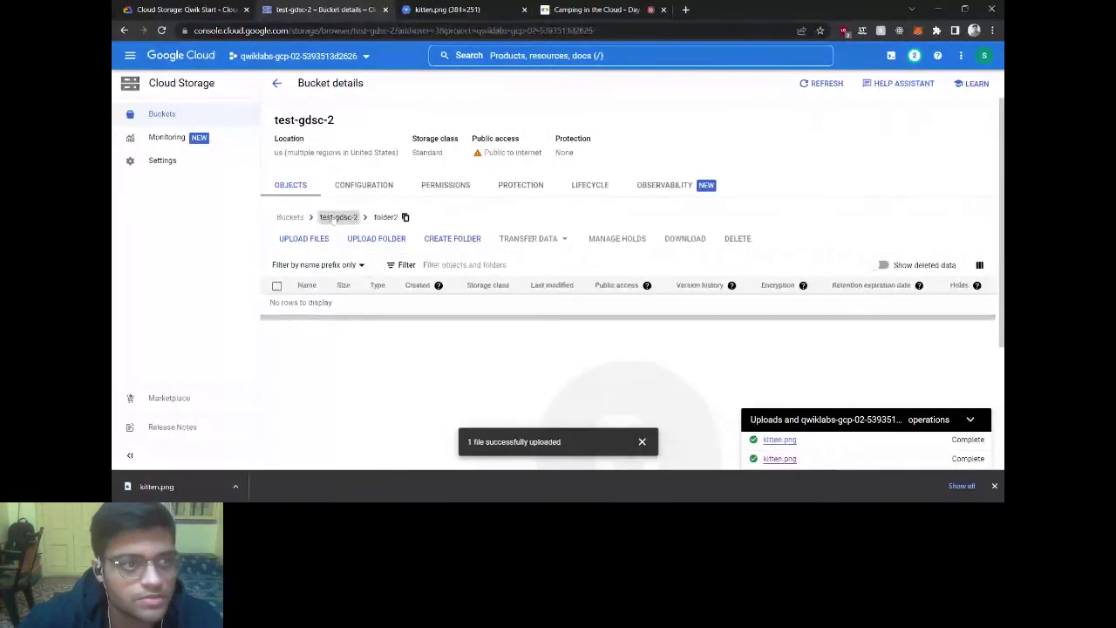
Step: Delete folder2 from the test-gdsc-2 bucket, confirming with DELETE, then return to the lab tab
{"action": "left_click", "coordinate": [338, 217]}
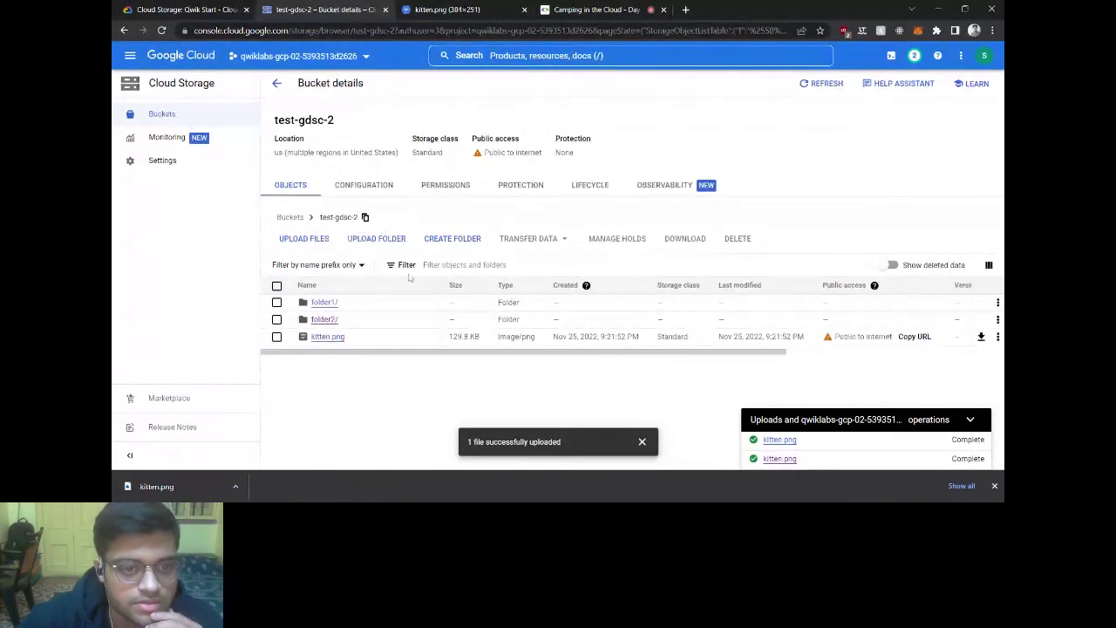
{"action": "left_click", "coordinate": [276, 319]}
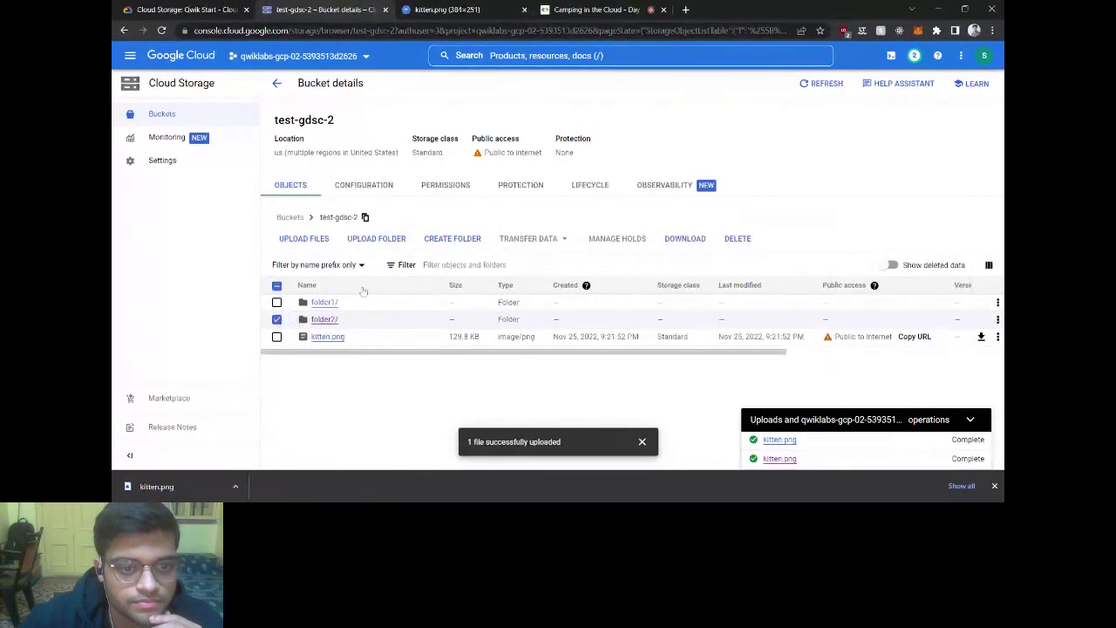
{"action": "left_click", "coordinate": [737, 238]}
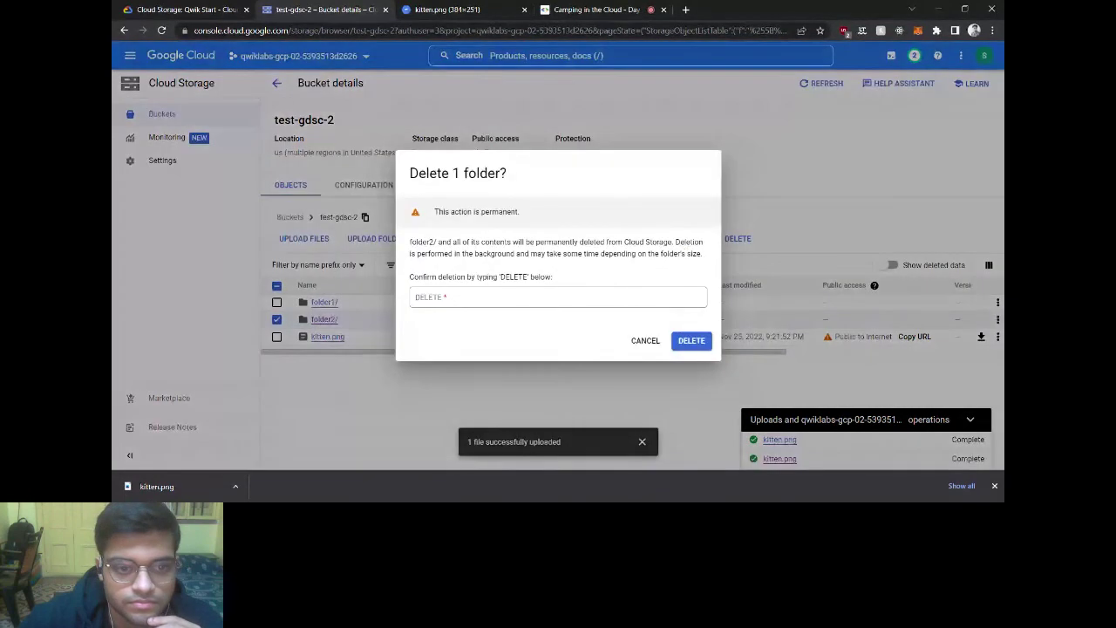
{"action": "left_click", "coordinate": [558, 298]}
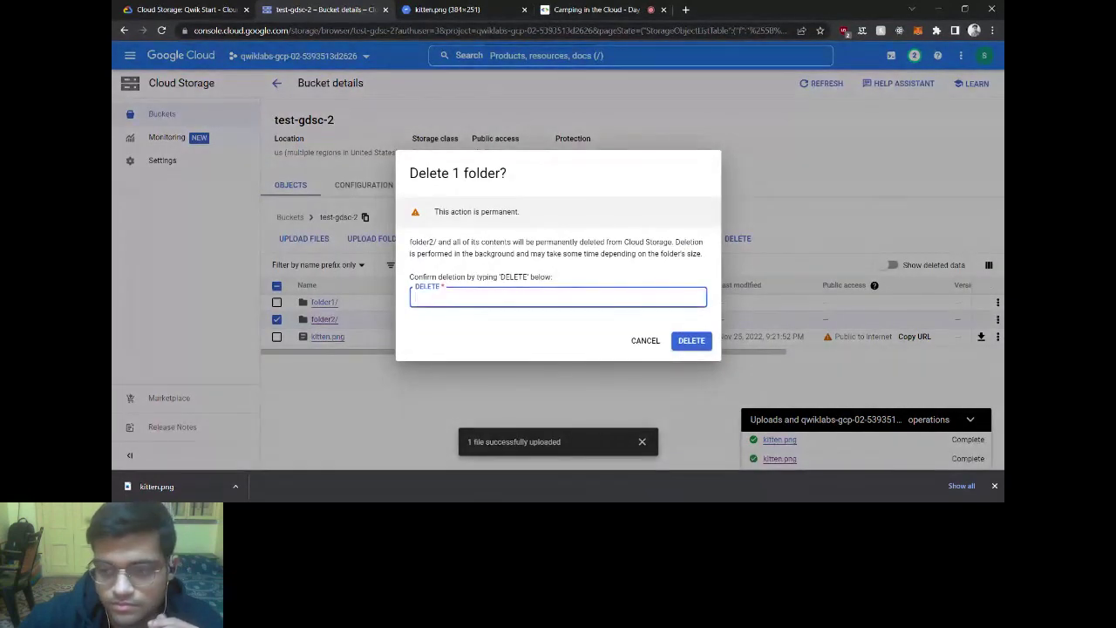
{"action": "type", "text": "DELETE"}
{"action": "left_click", "coordinate": [690, 342]}
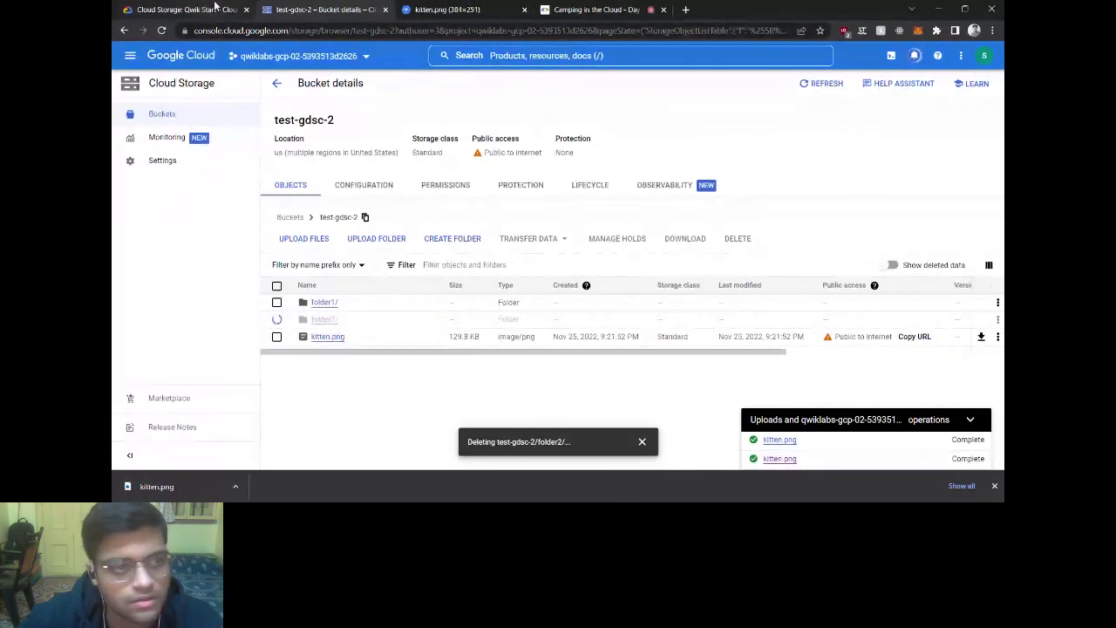
{"action": "left_click", "coordinate": [215, 9]}
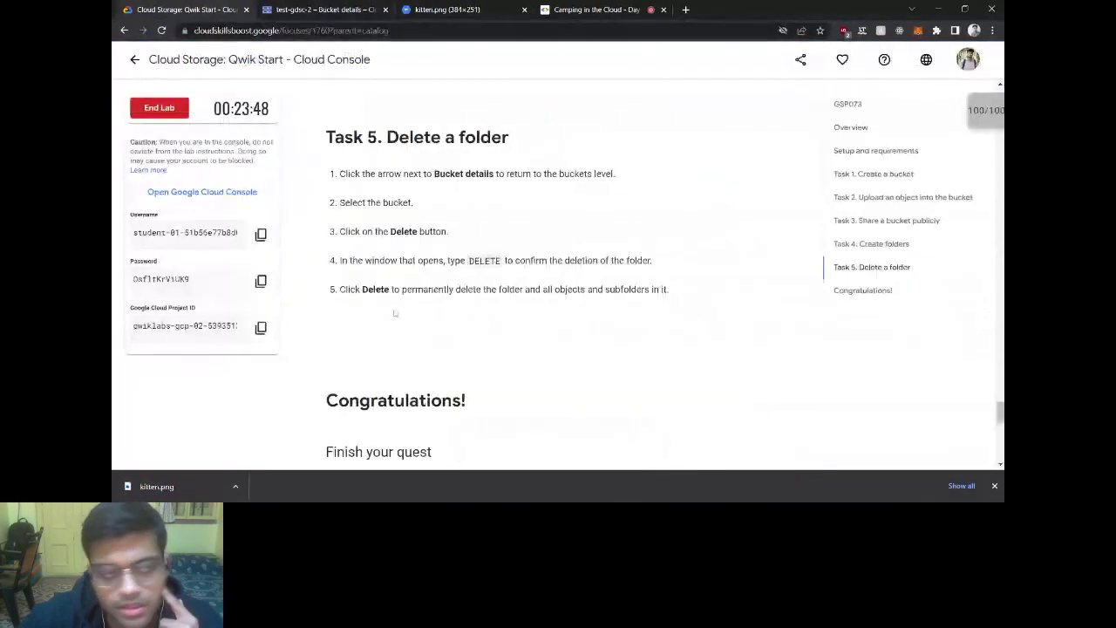
Step: End and submit the Cloud Storage Qwik Start lab, skip the rating, and open Camping in the Cloud
{"action": "scroll", "coordinate": [395, 313], "scroll_direction": "down", "scroll_amount": 3}
{"action": "left_click", "coordinate": [168, 107]}
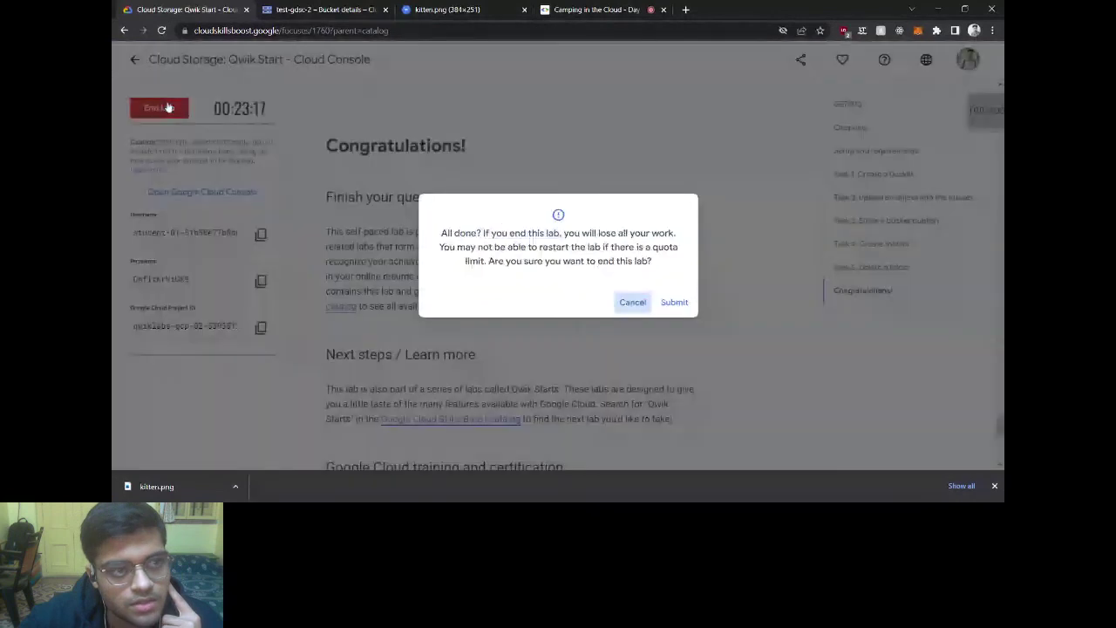
{"action": "left_click", "coordinate": [672, 304]}
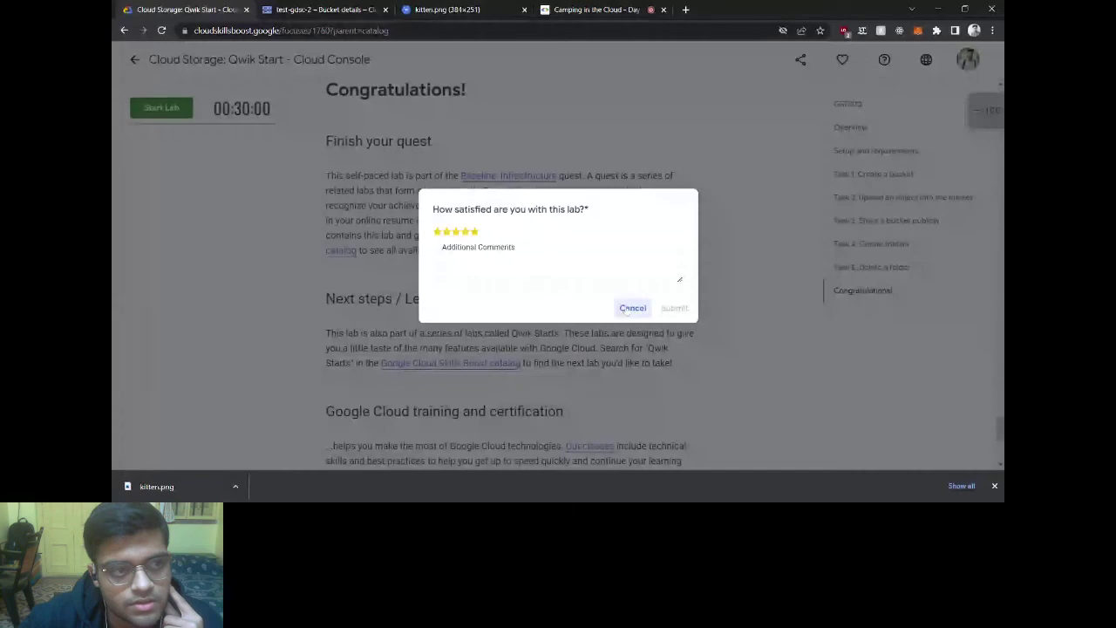
{"action": "left_click", "coordinate": [629, 310]}
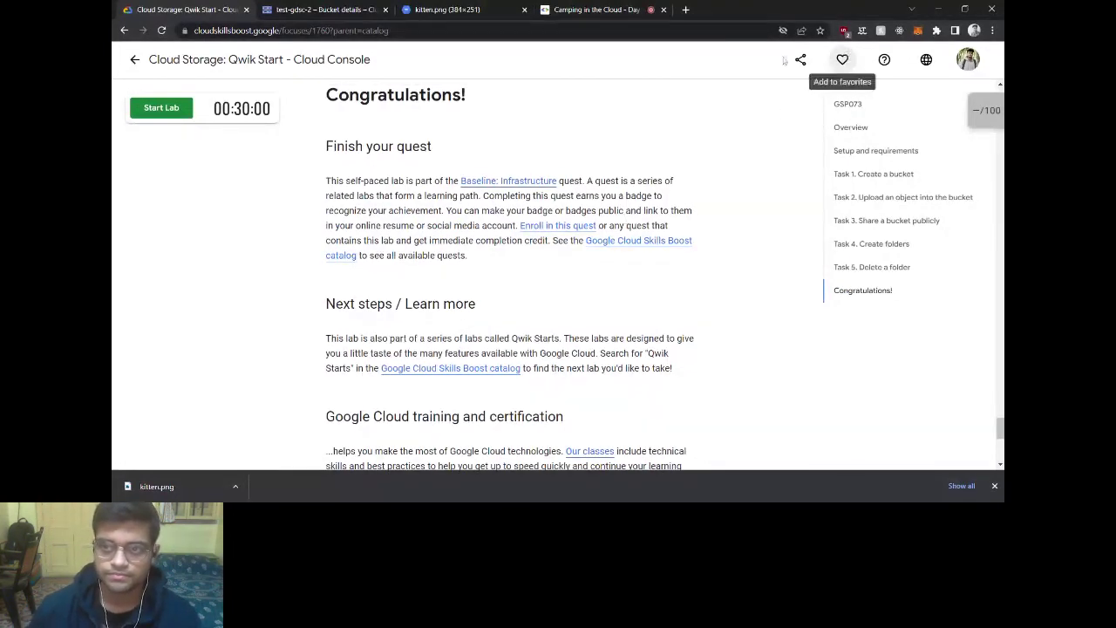
{"action": "left_click", "coordinate": [600, 11]}
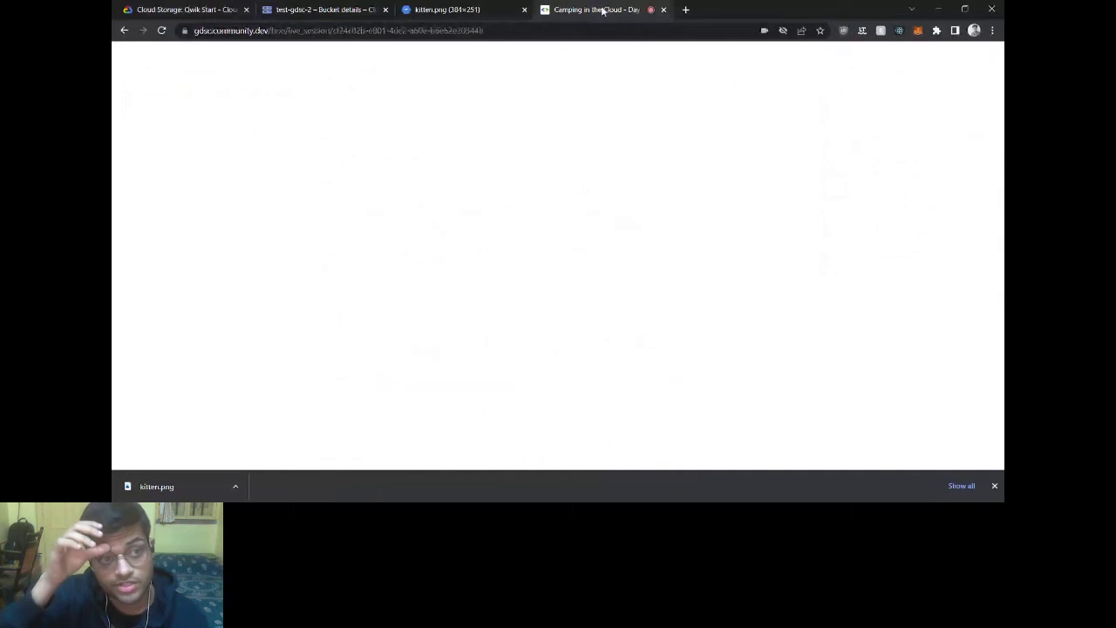